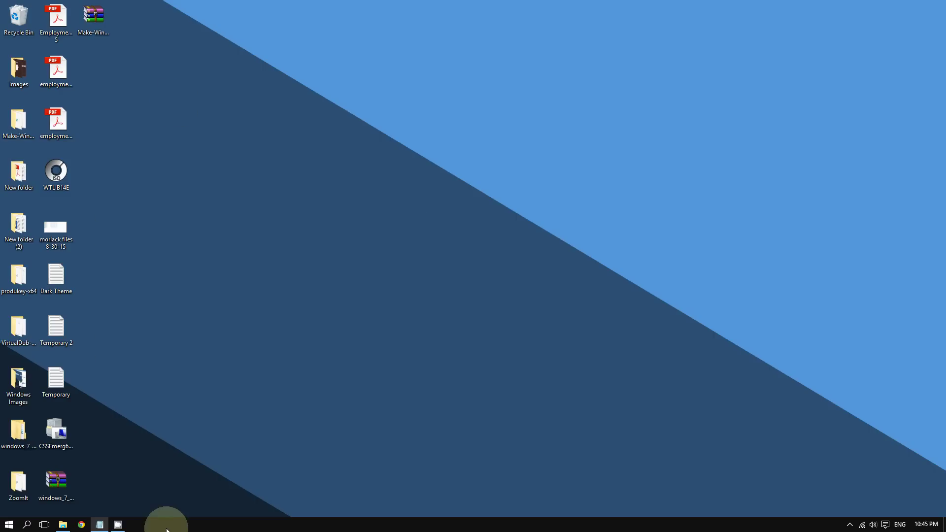
Copy the sfc /scannow command from the Notepad notes and minimize the notes.
click(100, 524)
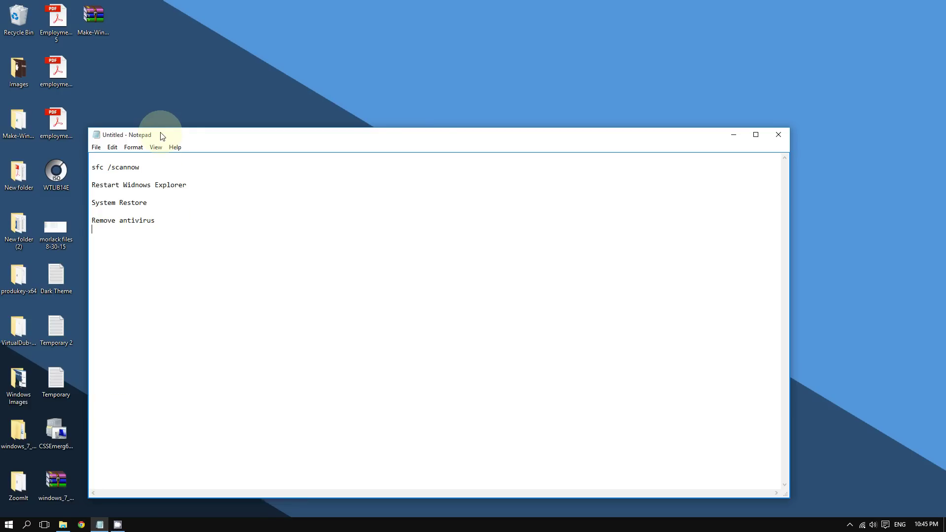
drag(140, 167, 92, 168)
key(ctrl+c)
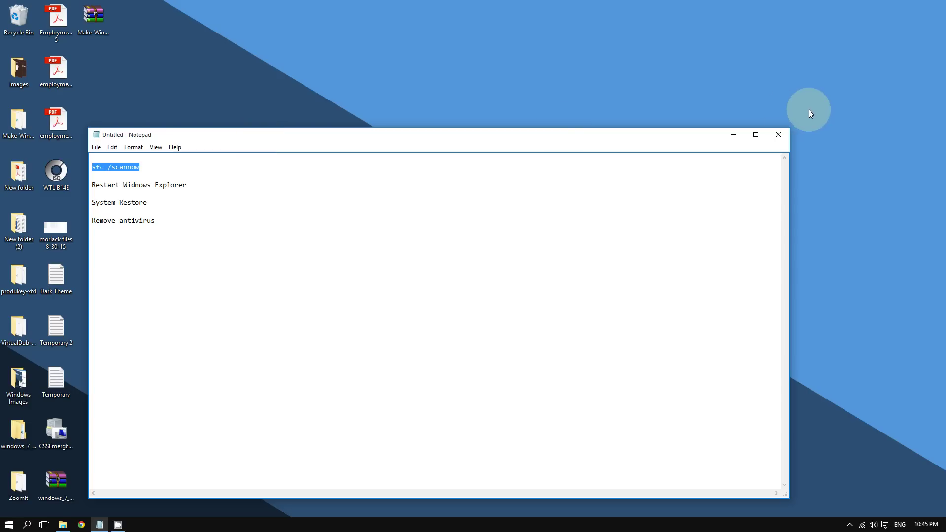
click(729, 138)
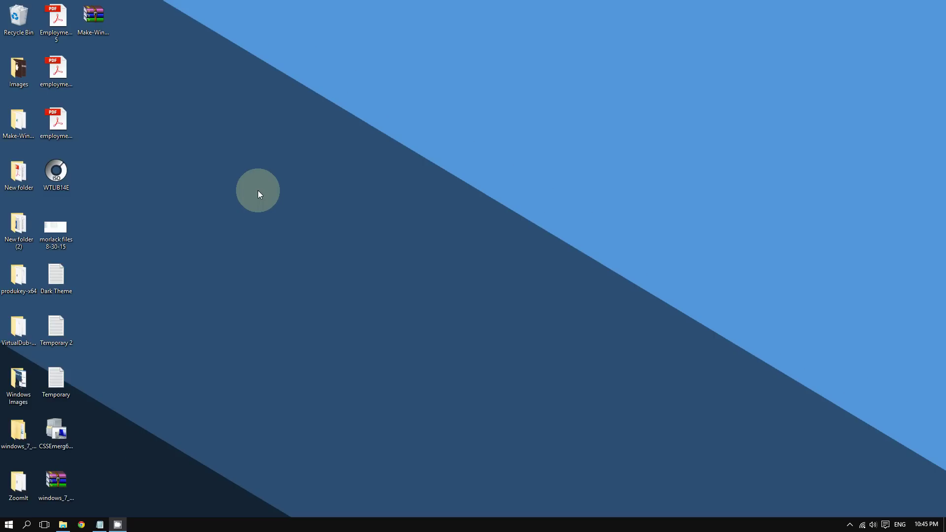
Create a new folder on the desktop, keep its default name, and reposition it in the empty area.
key(ctrl+1)
key(Escape)
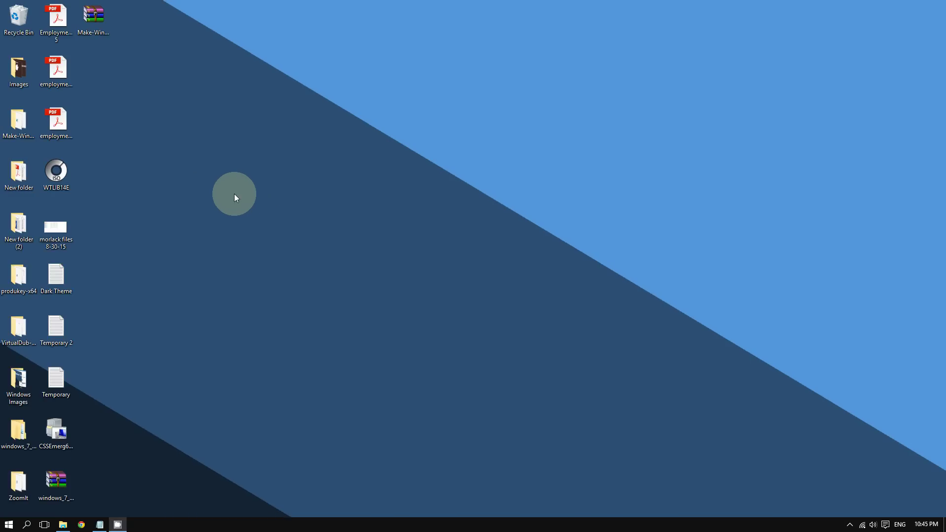
right_click(235, 193)
mouse_move(279, 276)
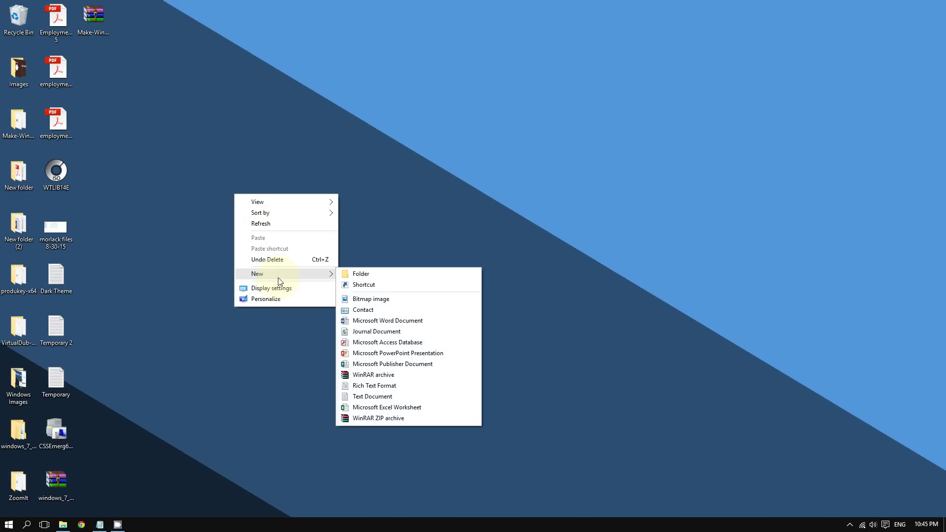
key(ctrl+1)
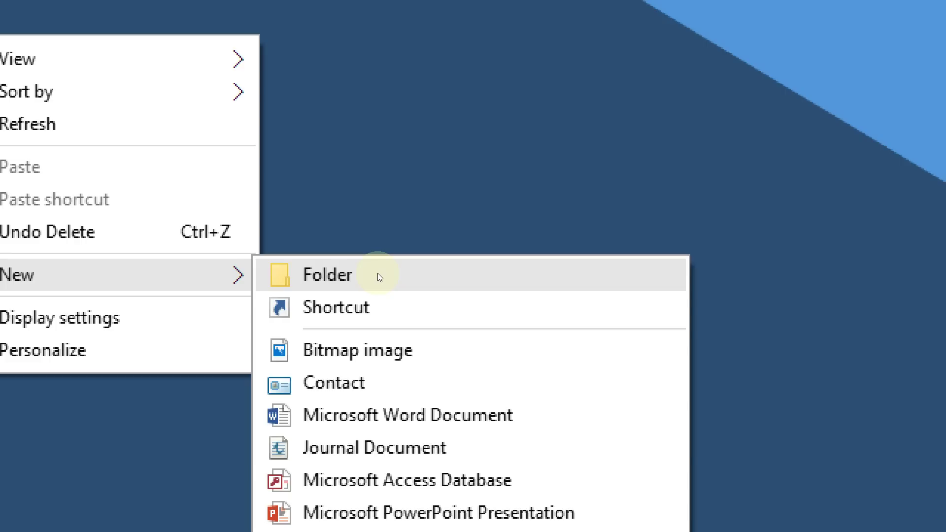
click(378, 272)
key(Escape)
click(377, 272)
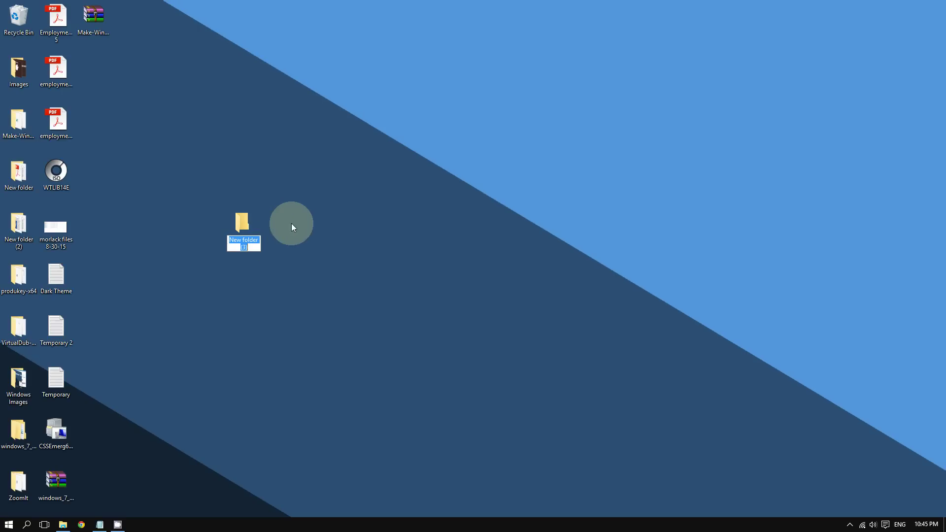
key(Return)
drag(273, 174, 276, 176)
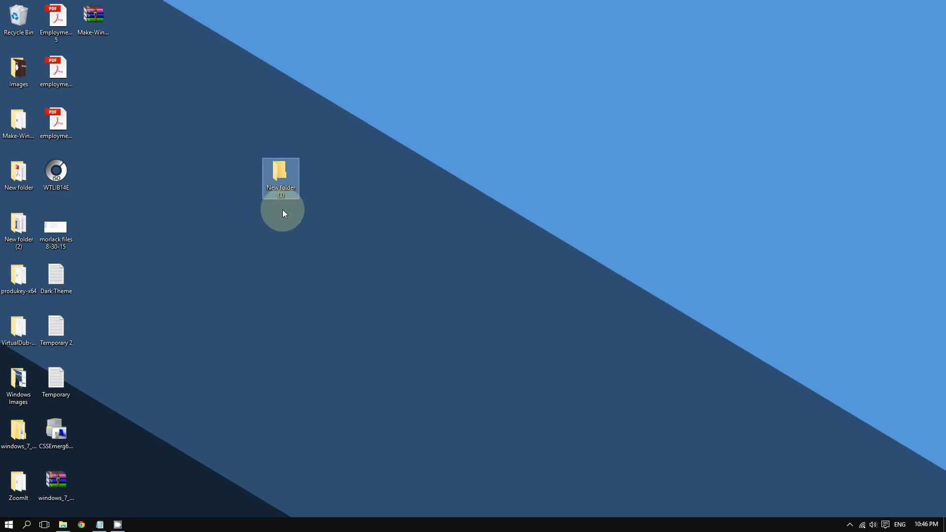
Open the new desktop folder and move its window to a clear spot on the desktop.
key(ctrl+1)
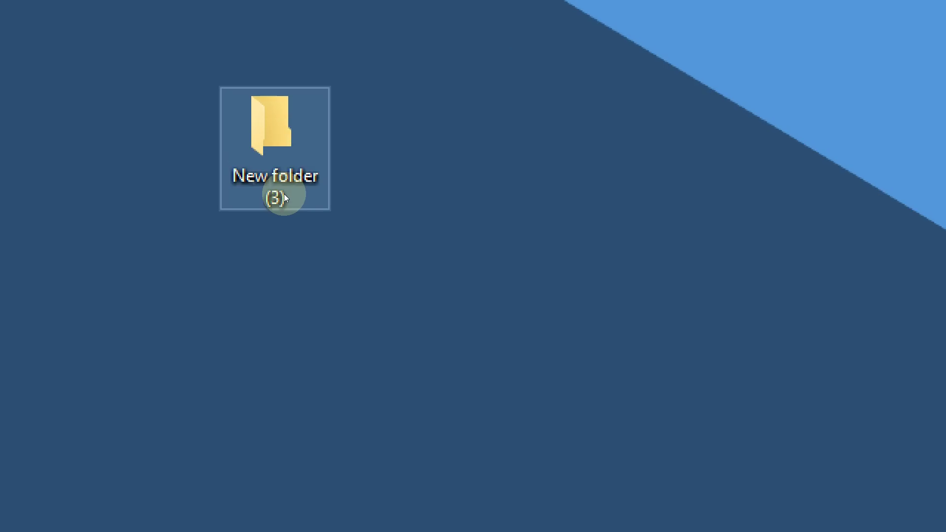
key(Escape)
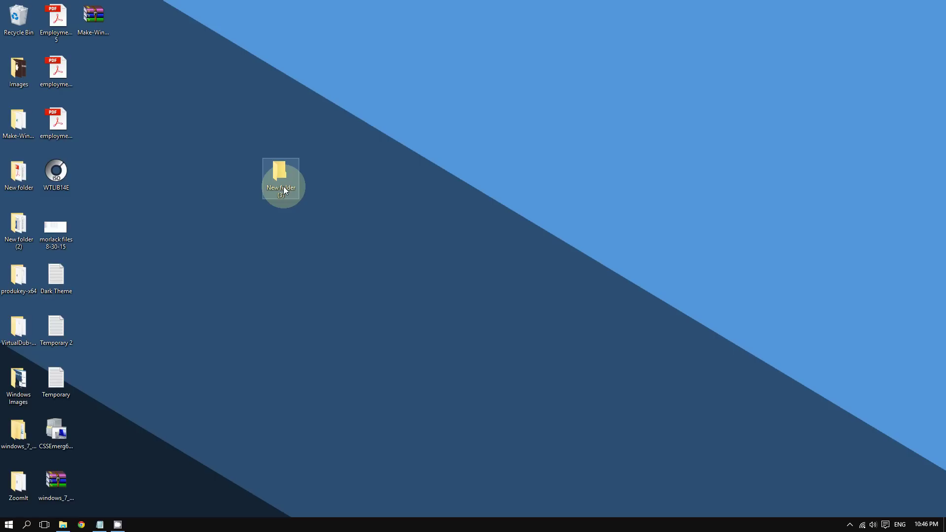
double_click(281, 177)
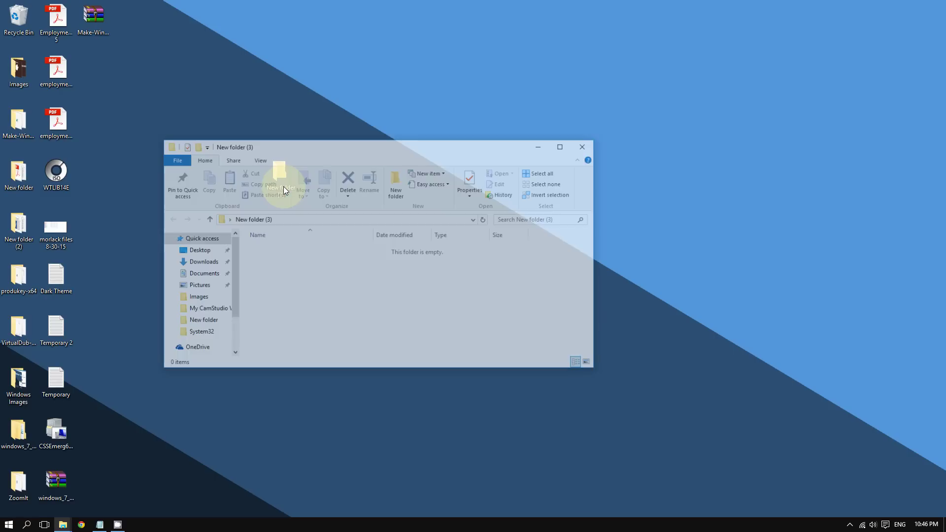
drag(511, 143, 441, 118)
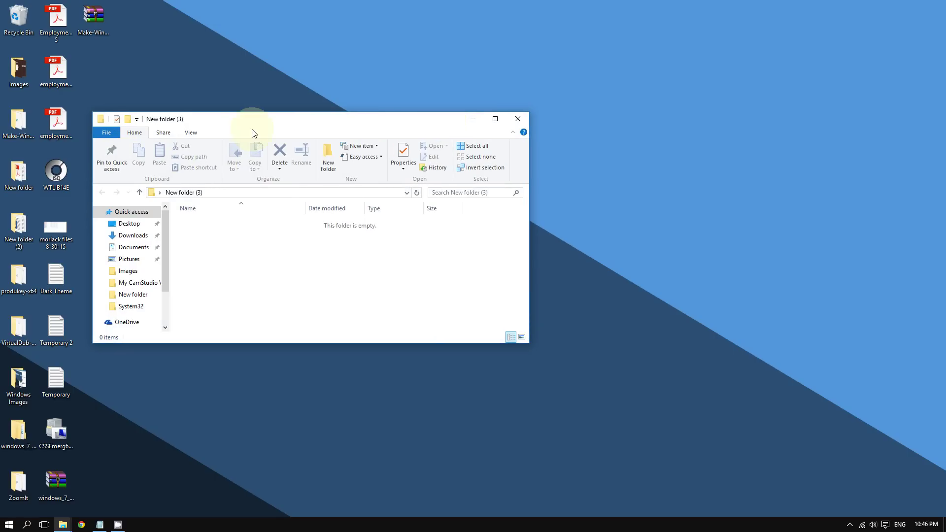
drag(221, 127, 310, 97)
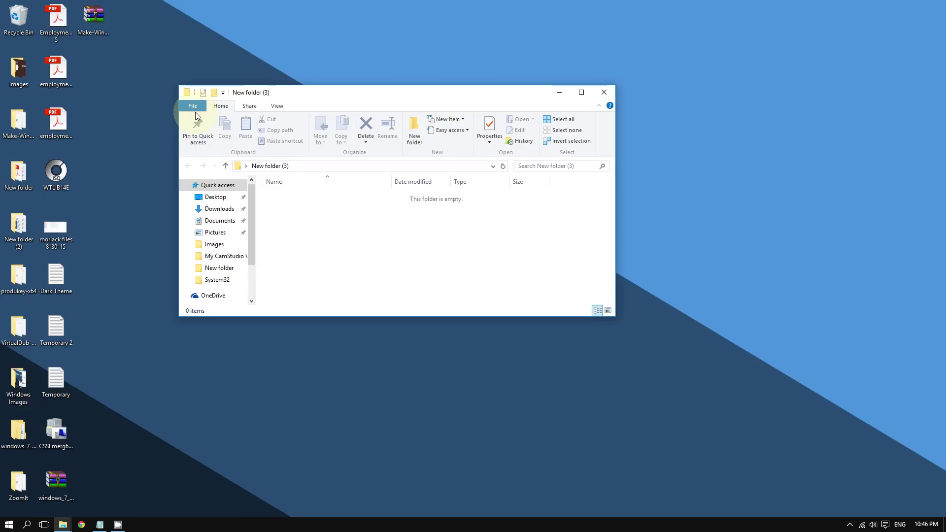
drag(292, 91, 274, 110)
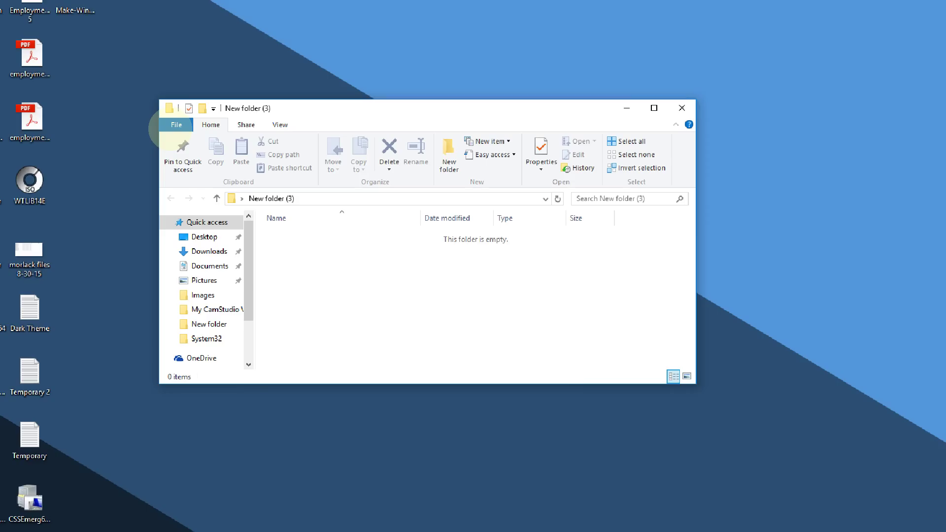
Open Command Prompt as administrator from the new folder's window, approving the elevation request.
click(176, 125)
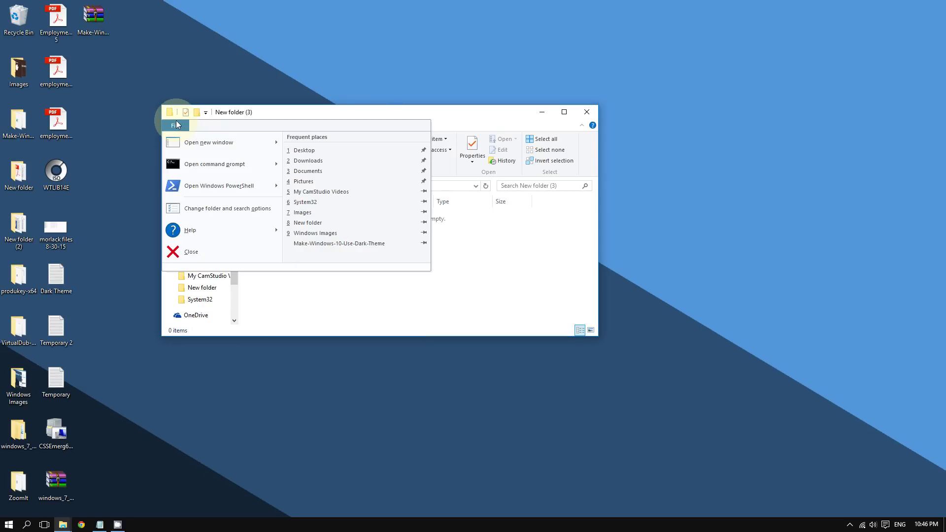
mouse_move(237, 171)
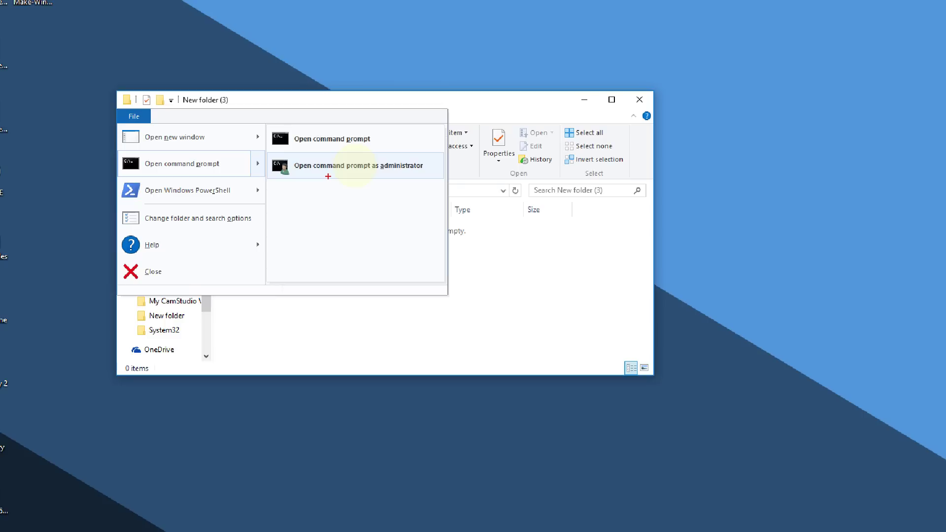
click(328, 175)
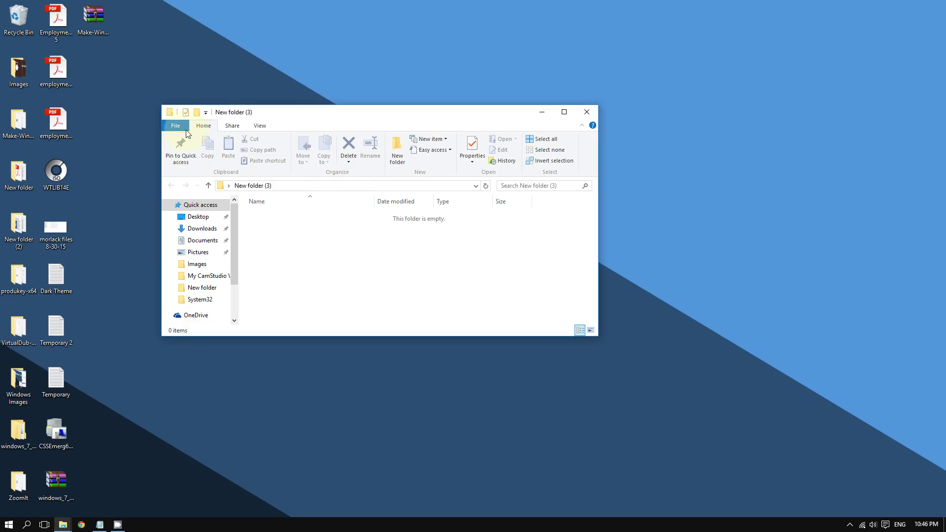
click(186, 129)
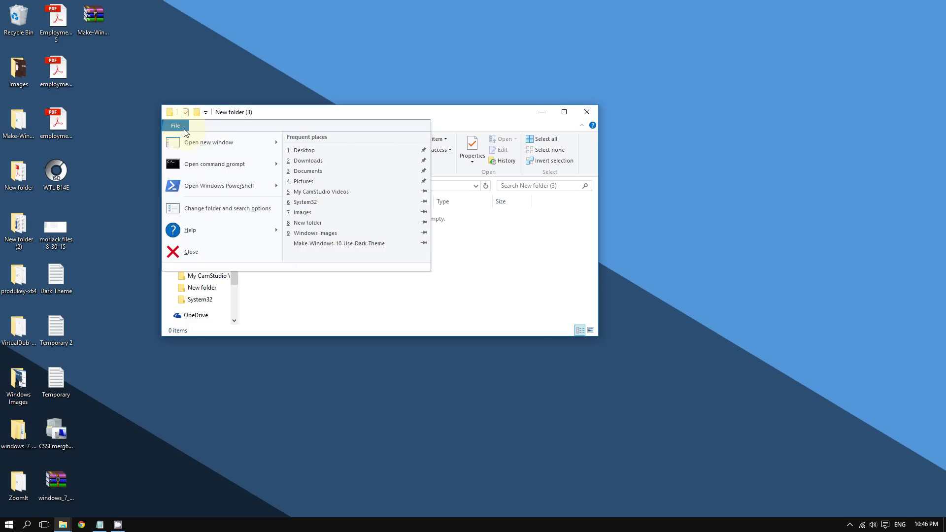
mouse_move(234, 165)
click(319, 167)
click(444, 214)
drag(259, 116, 269, 103)
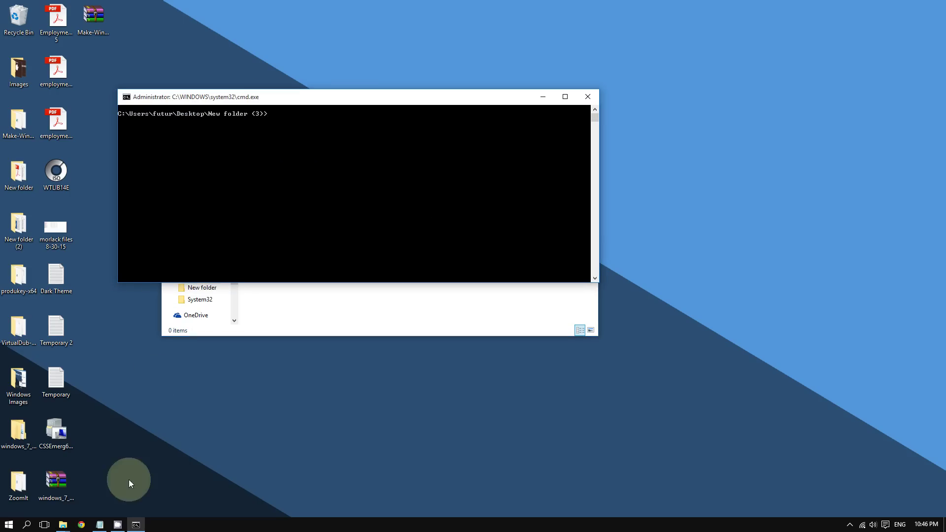
Paste the copied sfc /scannow command into the administrator Command Prompt and run the system file scan.
click(110, 519)
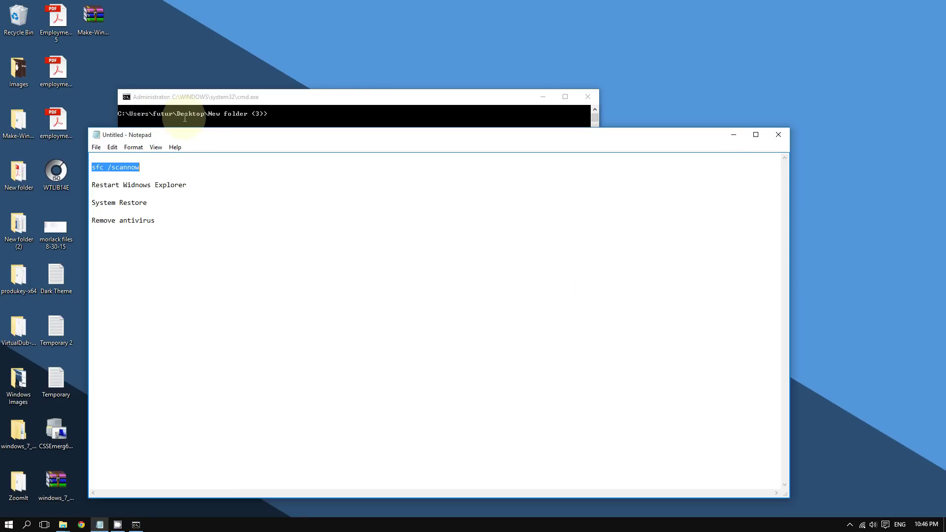
click(733, 134)
right_click(277, 114)
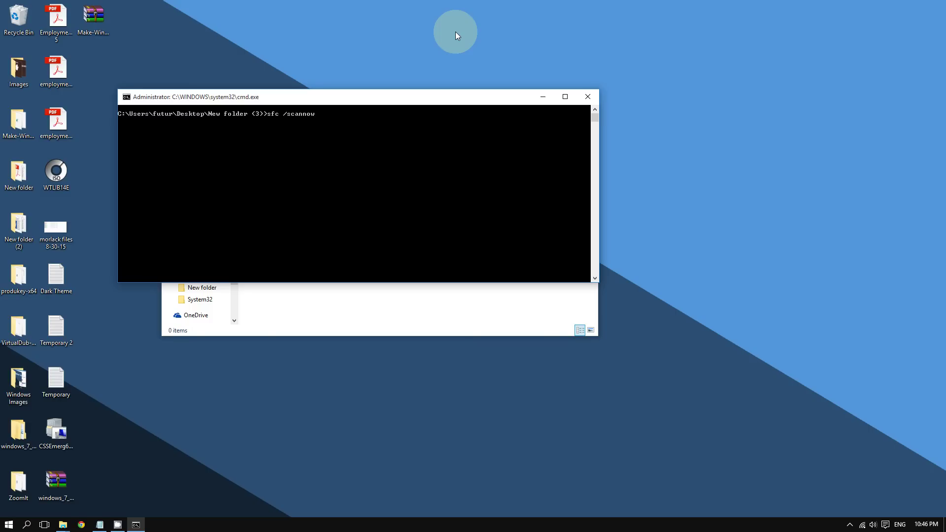
drag(286, 97, 290, 89)
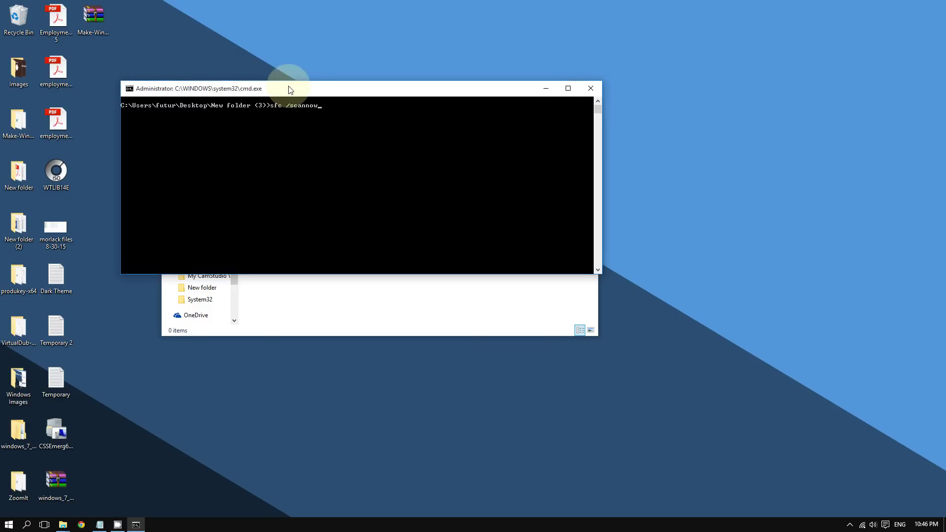
key(Return)
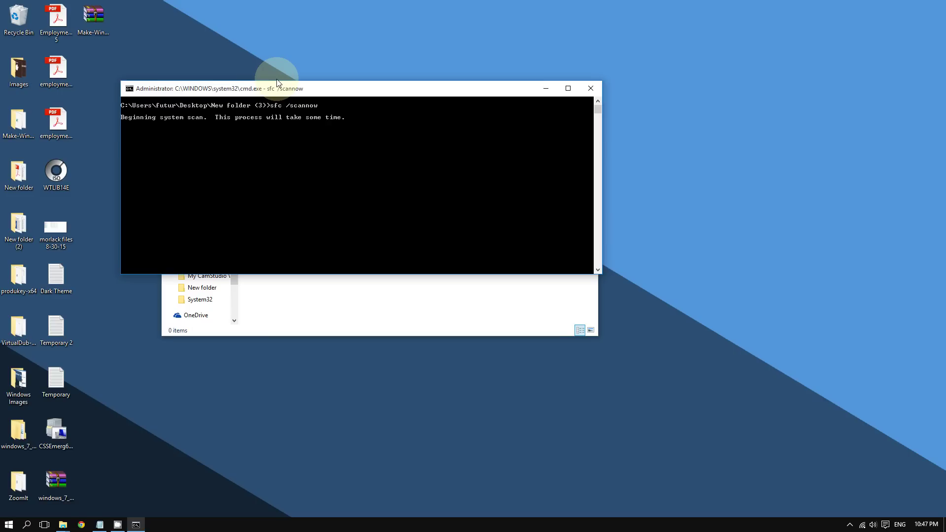
mouse_move(274, 85)
mouse_down()
mouse_move(270, 184)
mouse_move(292, 150)
mouse_move(300, 190)
mouse_move(310, 154)
mouse_move(271, 99)
mouse_up()
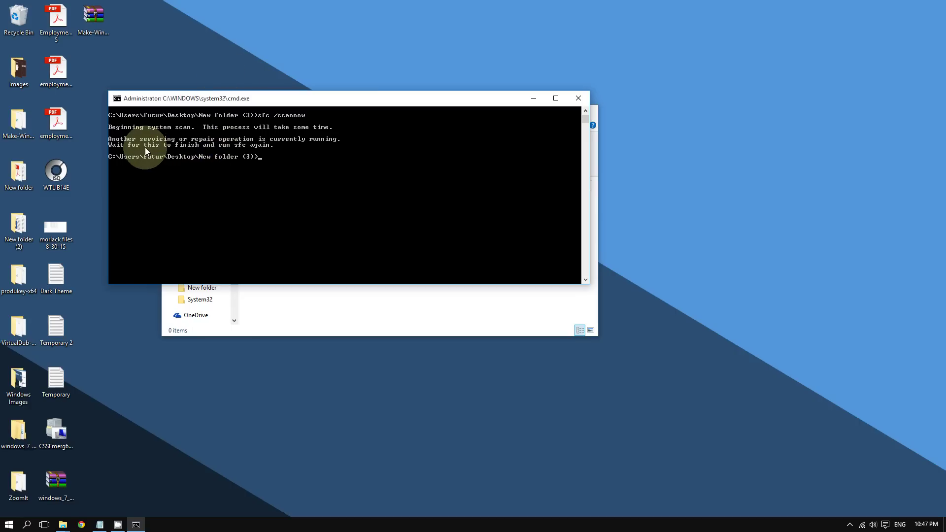
Read the scan's output and close both the Command Prompt and the new folder's window.
key(ctrl+1)
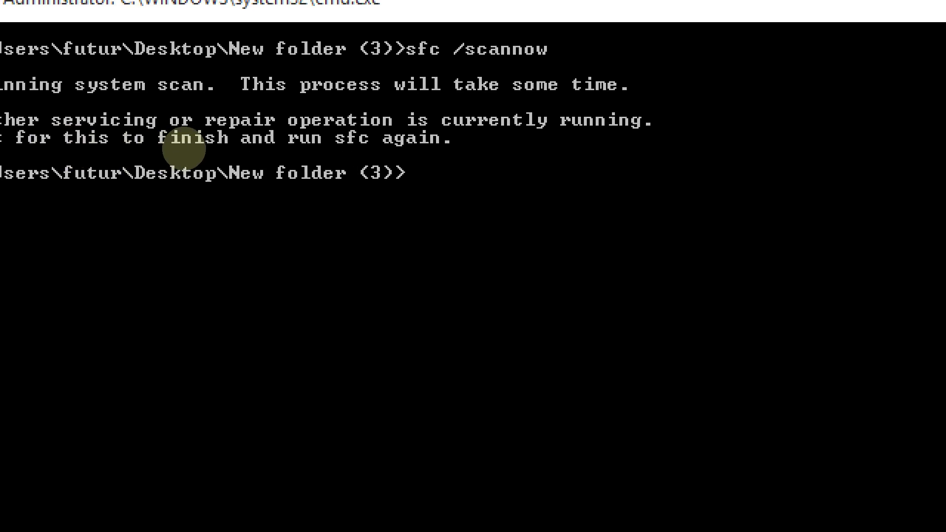
key(Escape)
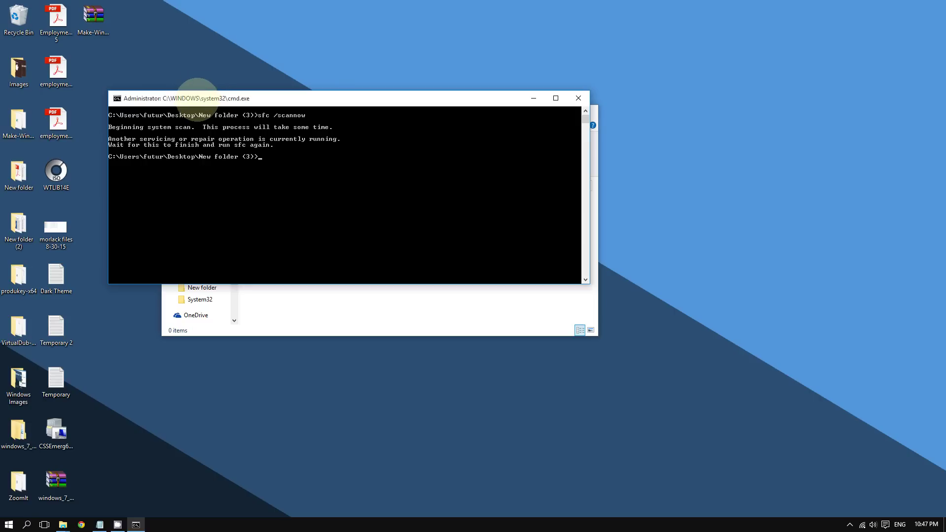
drag(197, 93, 181, 138)
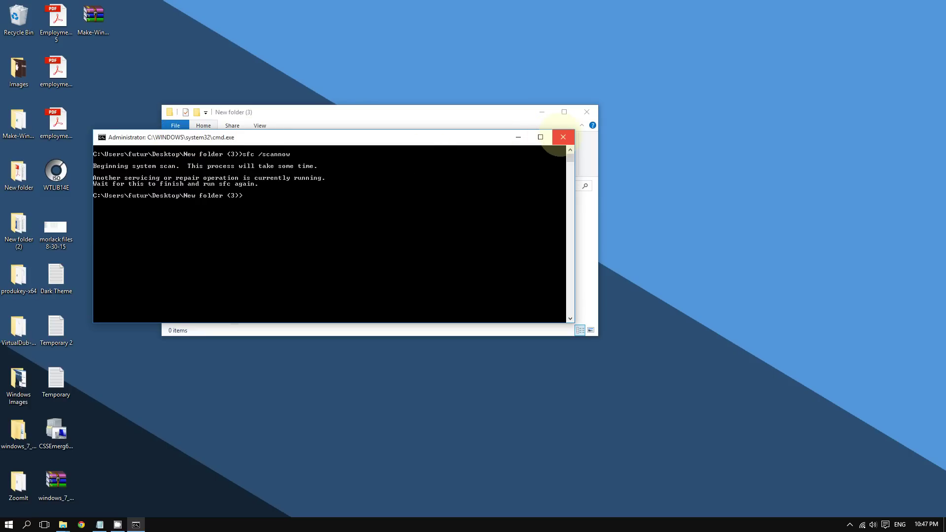
click(558, 141)
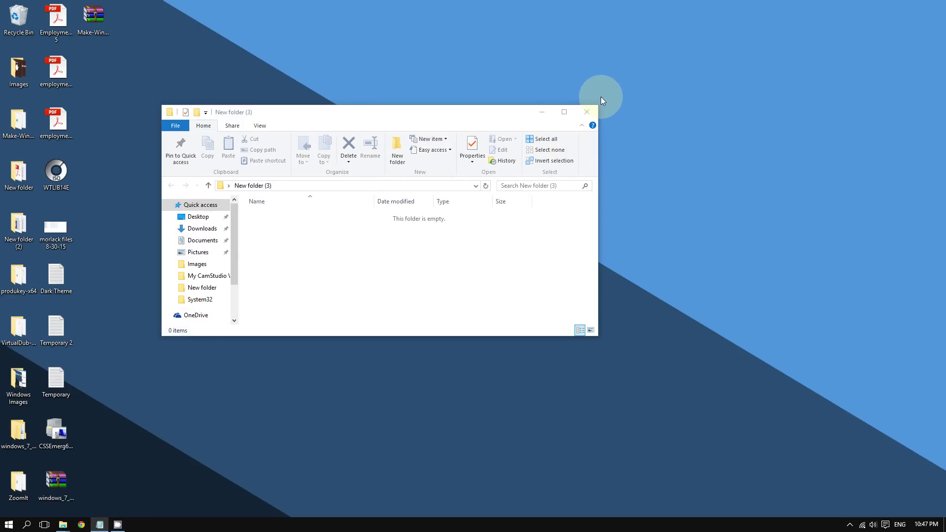
click(586, 111)
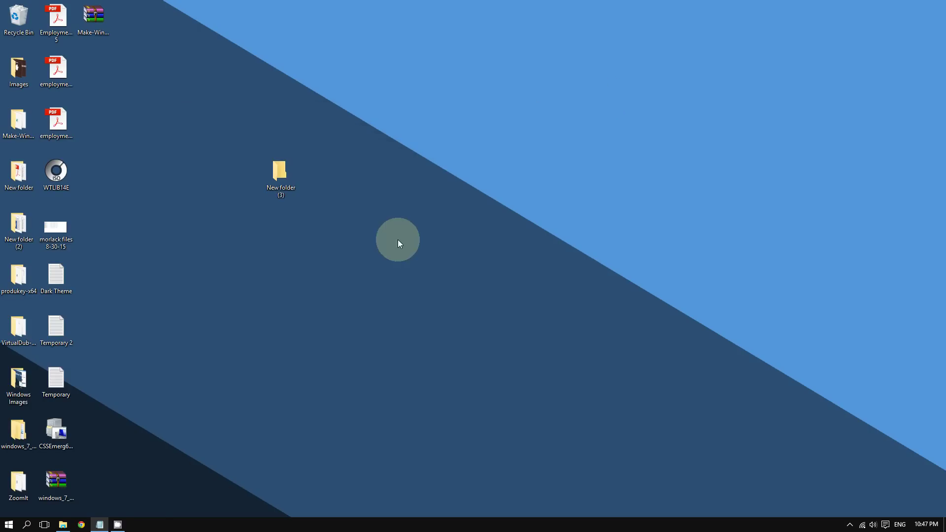
Check the next fix in the Notepad notes, minimize them, and open Task Manager.
click(100, 526)
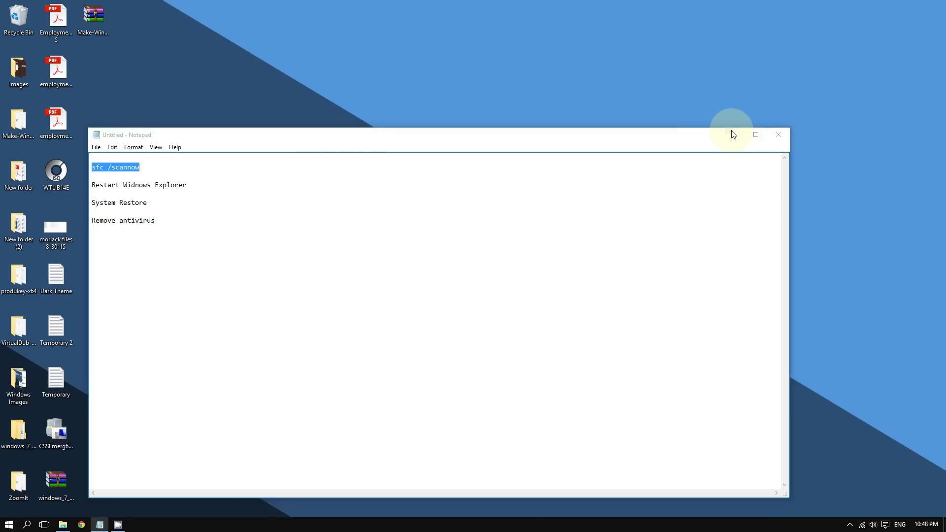
click(732, 134)
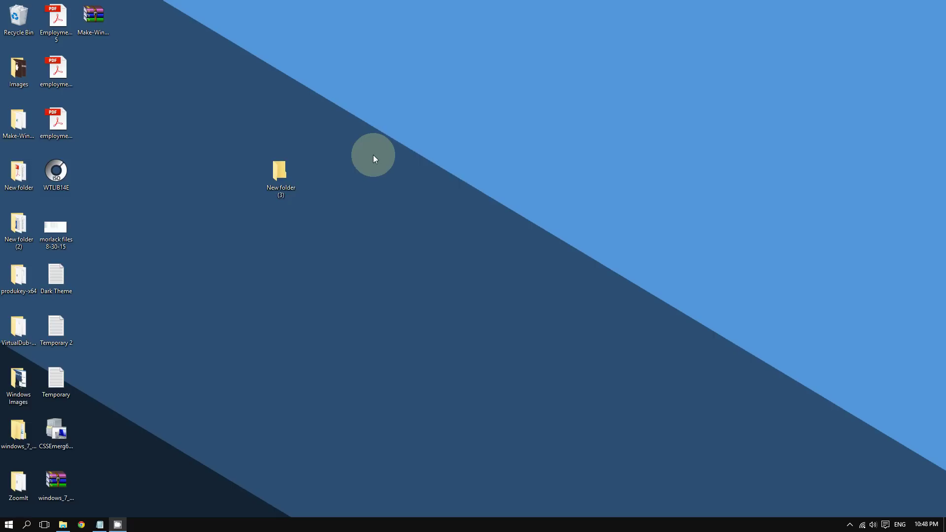
key(ctrl+shift+Escape)
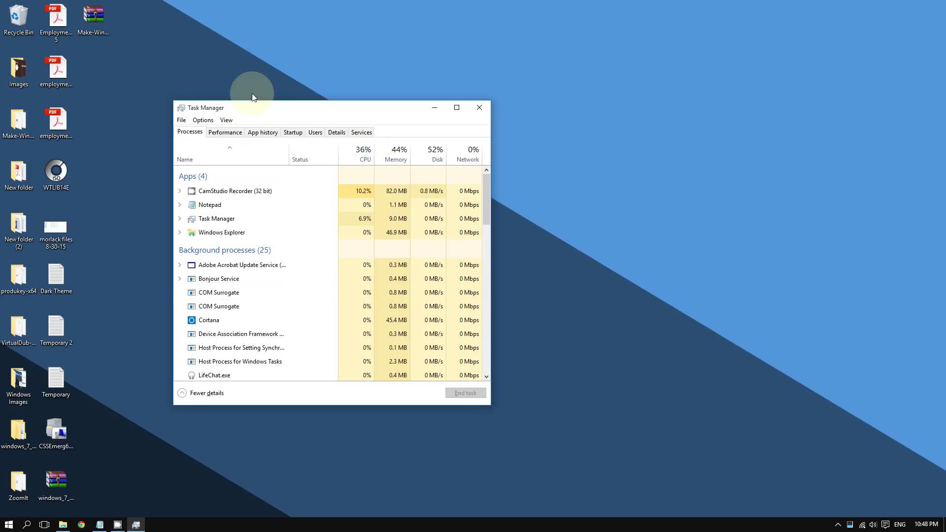
drag(249, 108, 294, 80)
Collapse Task Manager to its fewer-details view and expand it back to the full details view.
click(208, 376)
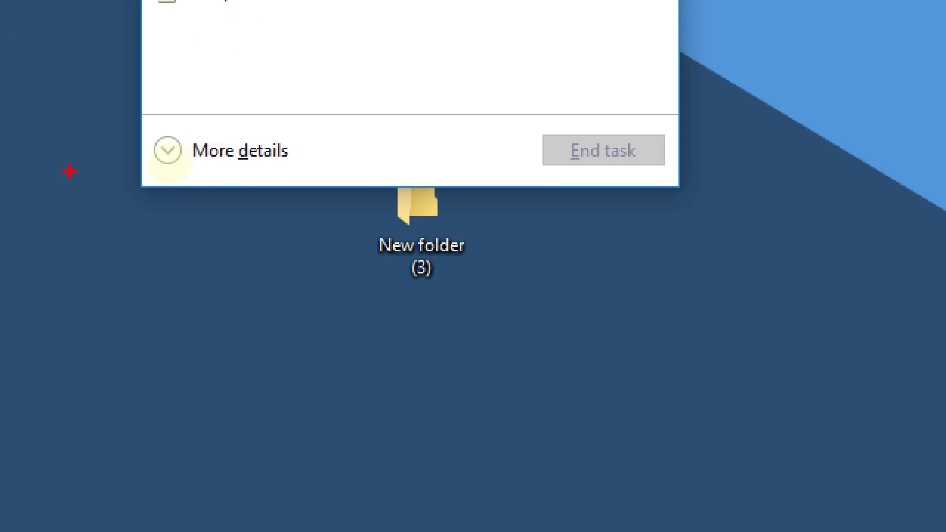
click(202, 153)
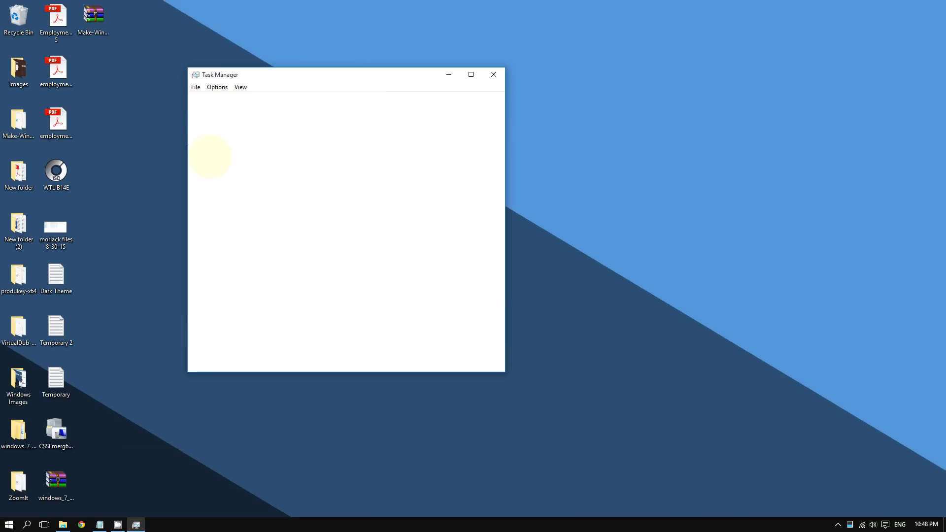
click(241, 88)
click(329, 77)
drag(329, 78, 317, 70)
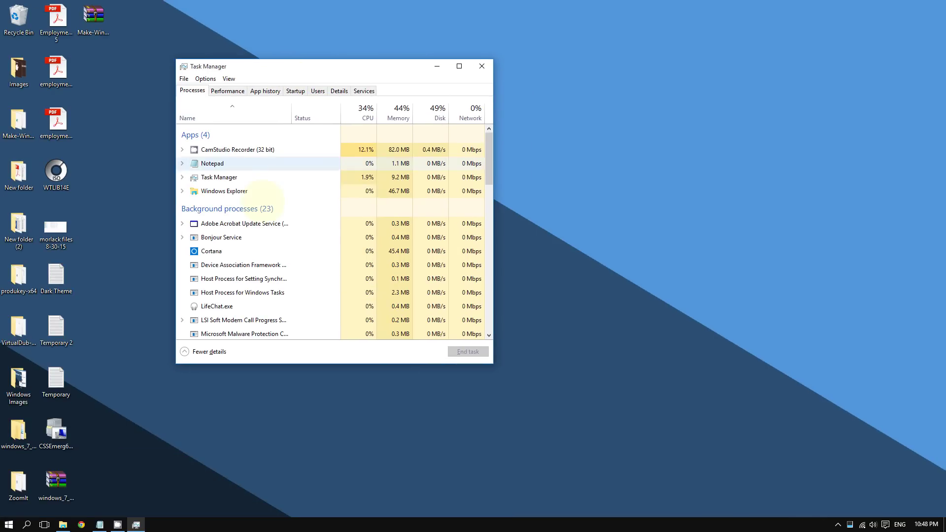
Restart the Windows Explorer process from Task Manager's list of running apps and close Task Manager.
mouse_move(490, 148)
mouse_down()
mouse_move(490, 216)
mouse_move(489, 159)
mouse_up()
scroll(197, 129, up, 2)
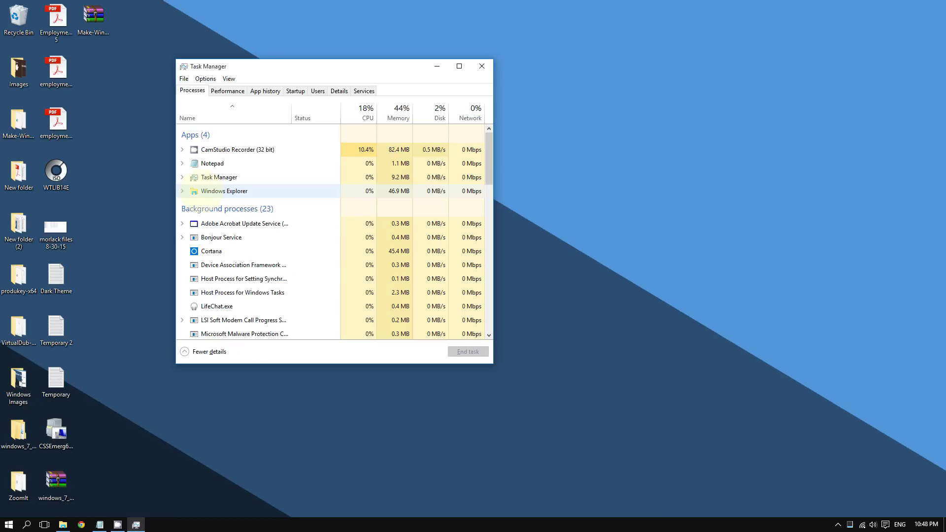
right_click(201, 192)
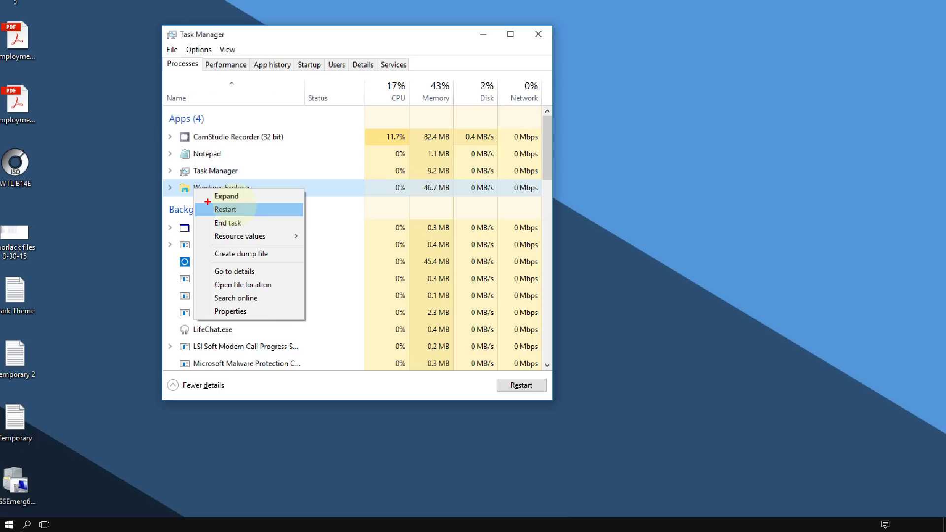
click(262, 217)
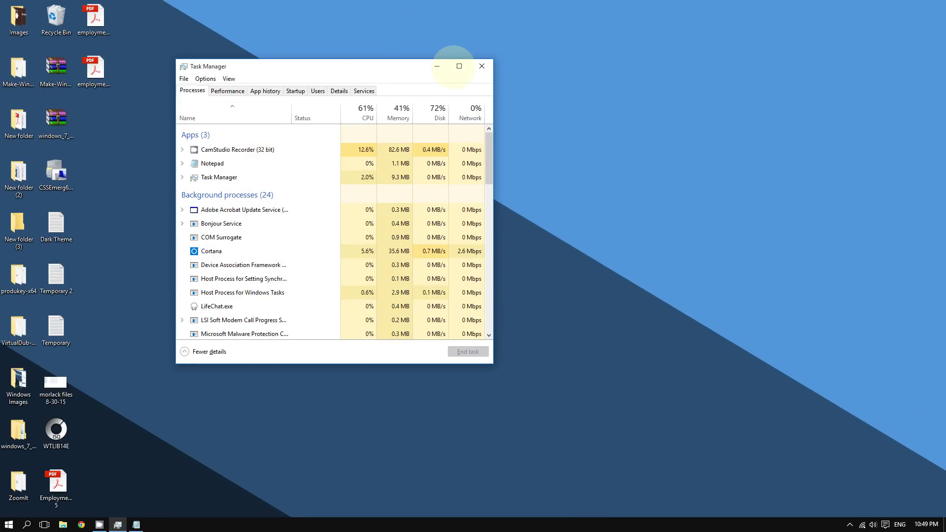
click(481, 66)
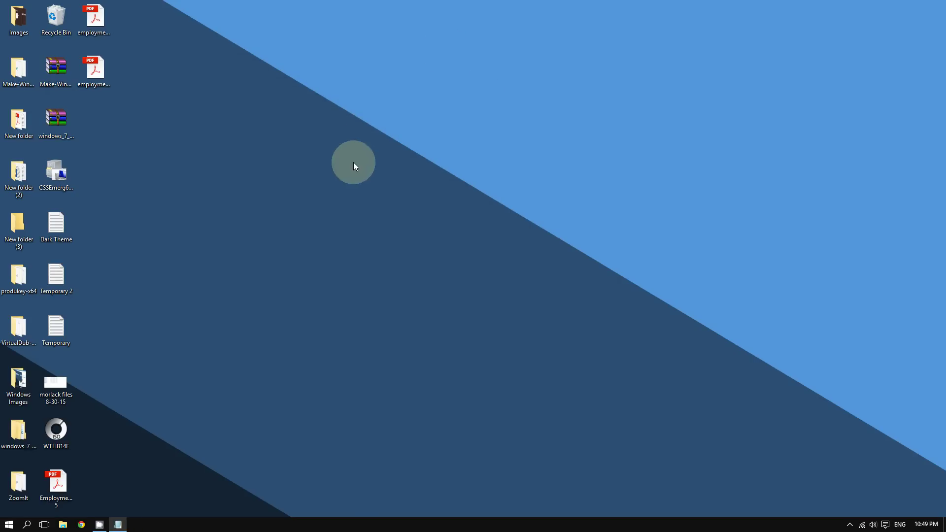
Bring up the Notepad notes, place the cursor at the System Restore entry, and minimize the notes.
click(112, 526)
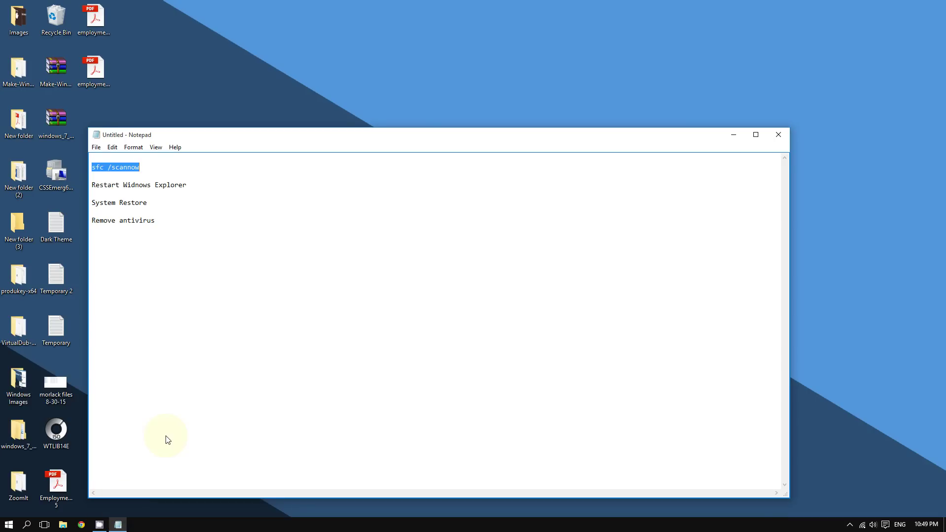
click(154, 203)
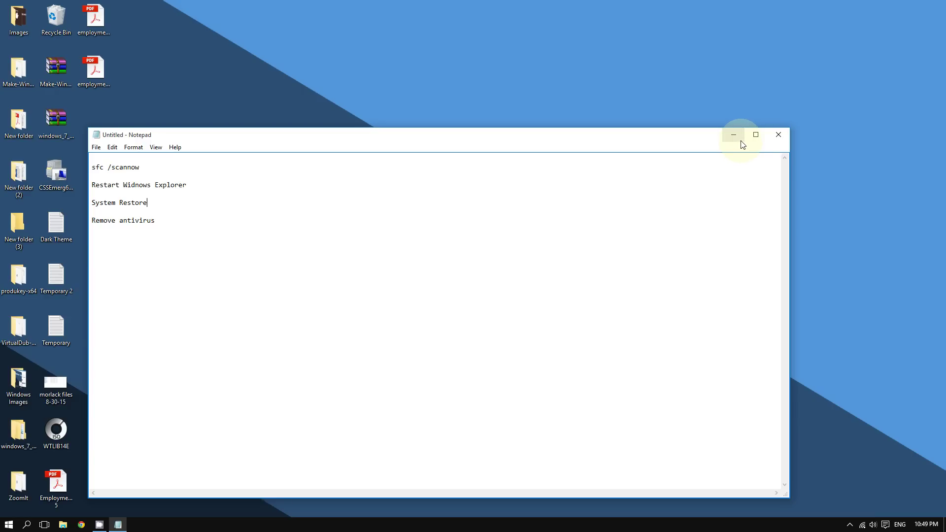
click(741, 140)
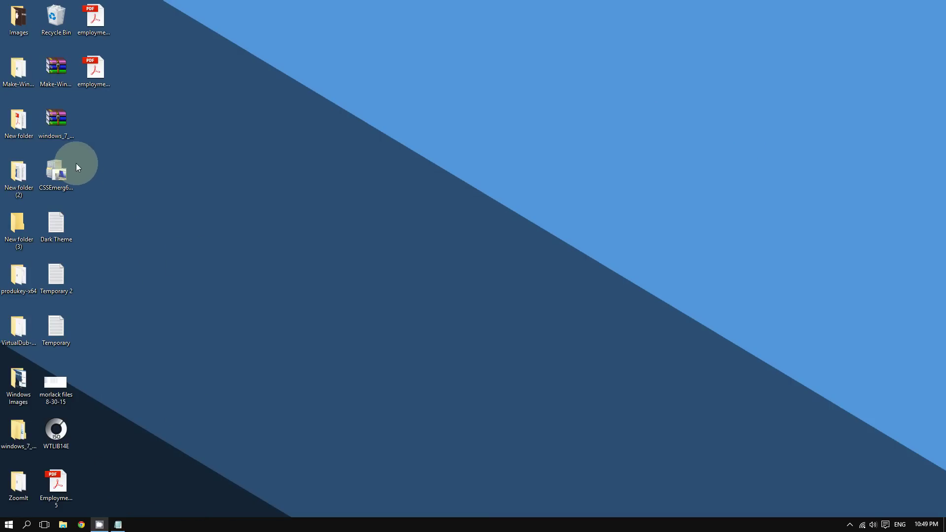
Move New folder (3) to an empty desktop area, open it, and launch an administrator Command Prompt from it.
drag(18, 224, 270, 183)
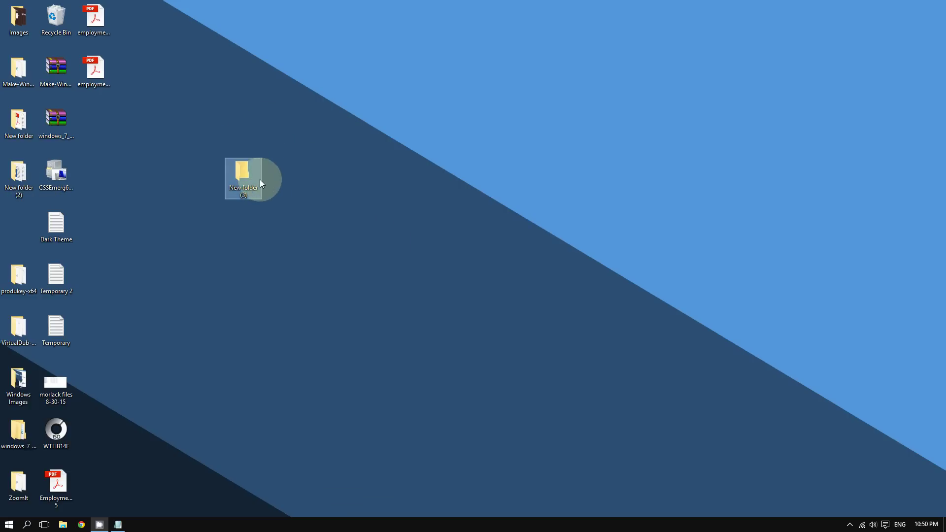
double_click(243, 180)
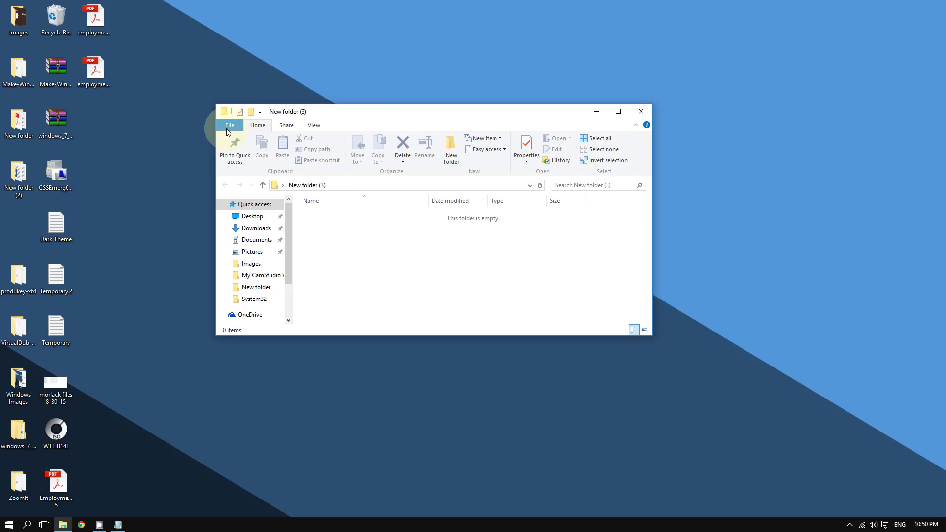
click(229, 126)
mouse_move(288, 169)
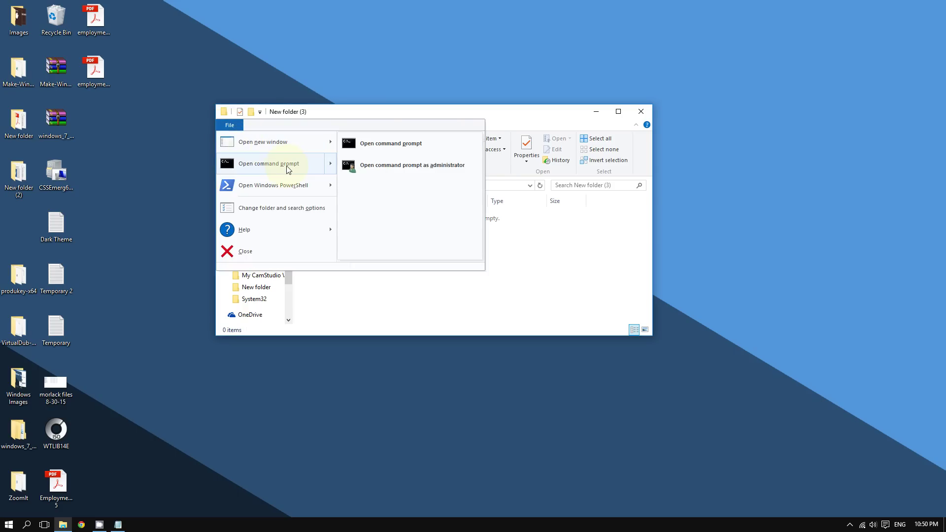
click(405, 169)
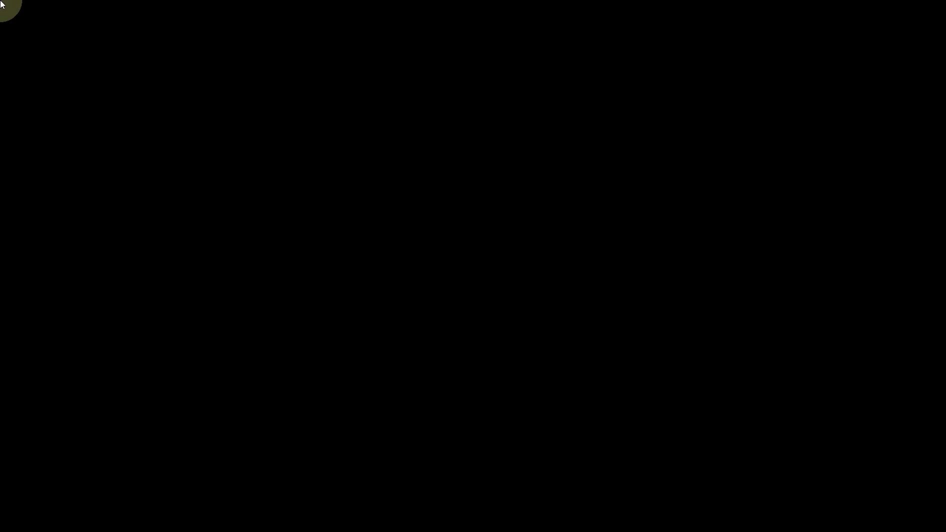
click(528, 276)
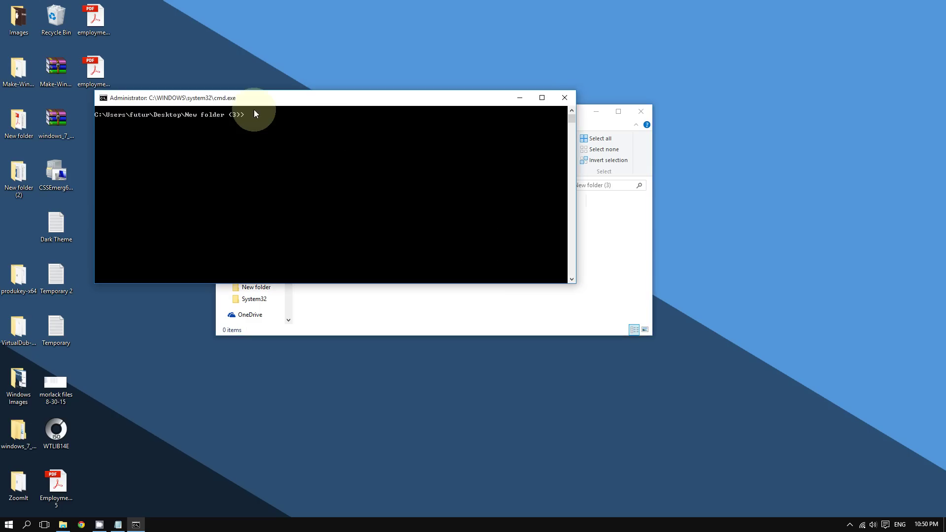
Run rstrui.exe in the administrator Command Prompt to open System Restore, and close the New folder (3) window.
drag(262, 97, 261, 78)
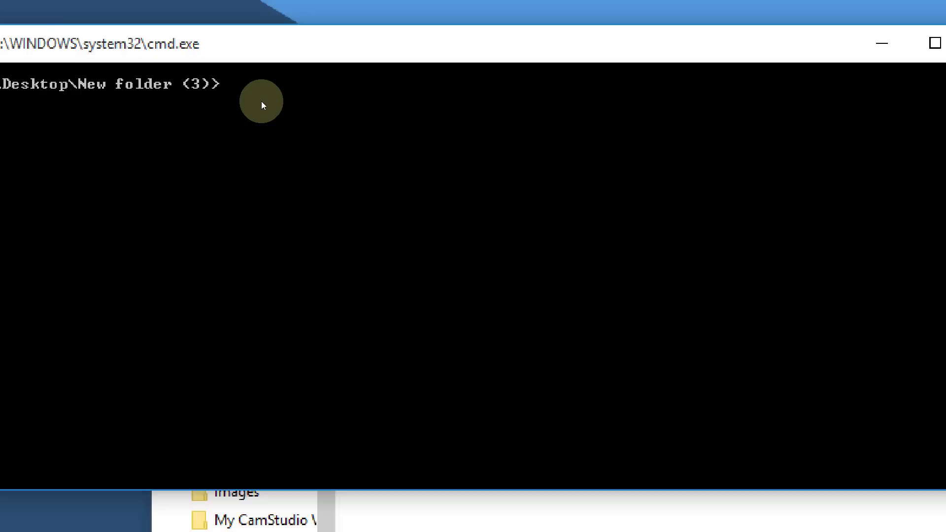
text(rstrui.exe)
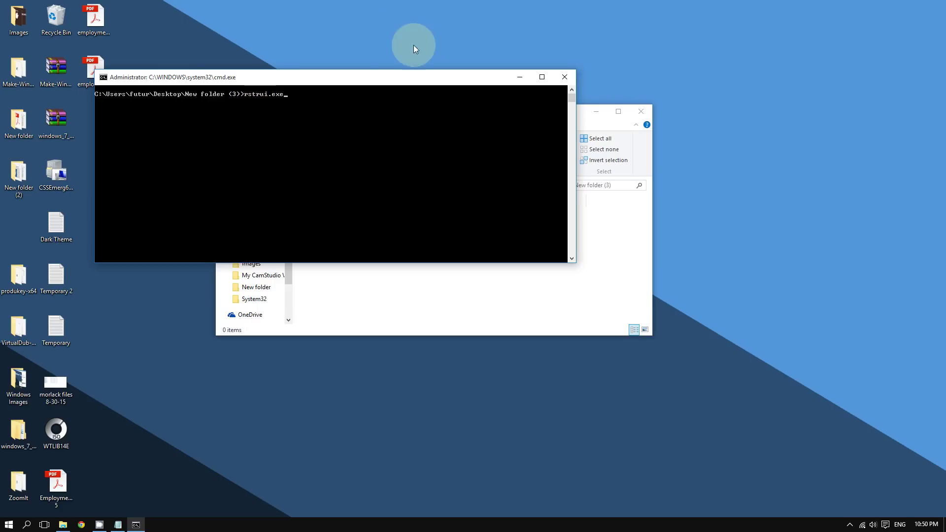
drag(275, 83, 261, 83)
key(Return)
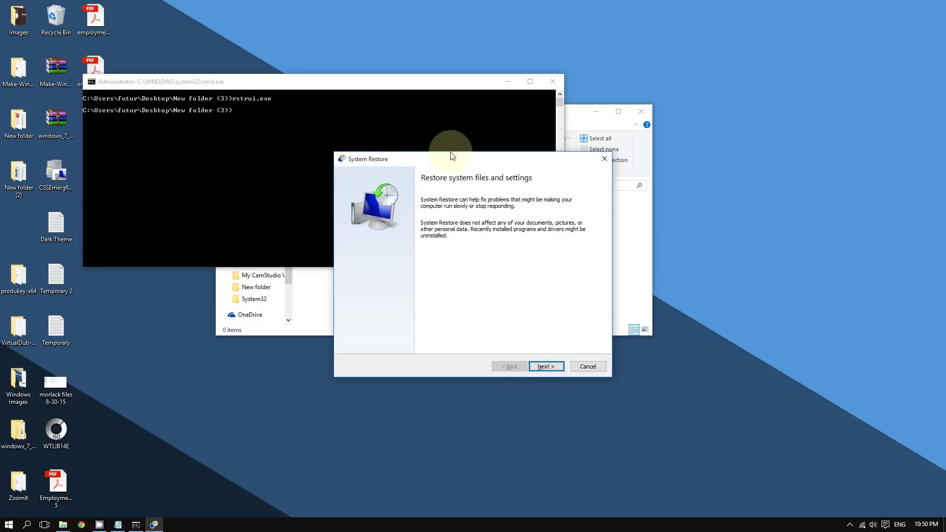
drag(446, 156, 344, 109)
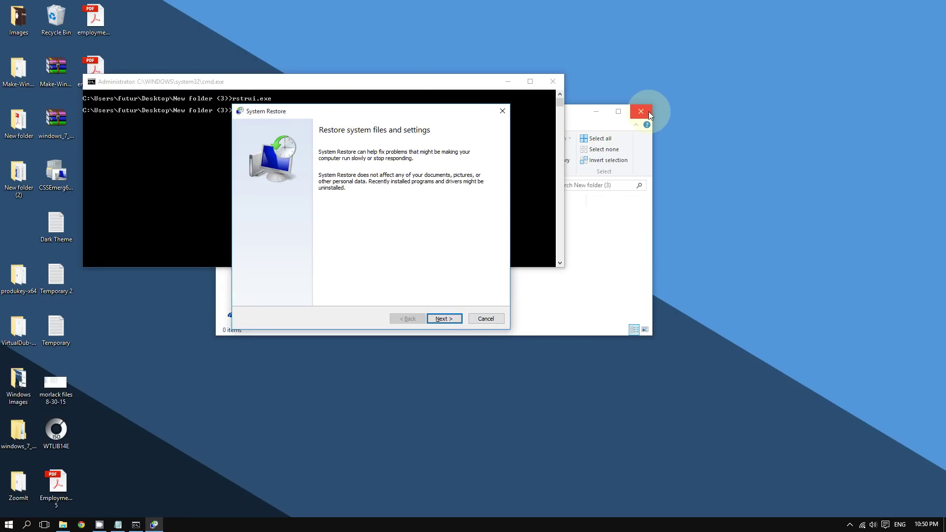
click(649, 111)
drag(407, 113, 379, 96)
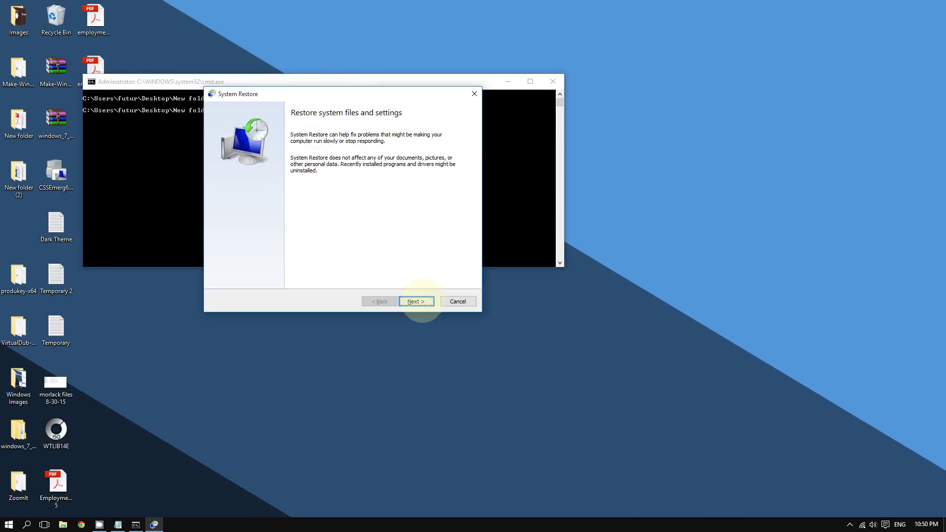
Advance System Restore to its restore point list and turn on the option to show more restore points.
click(416, 301)
click(244, 271)
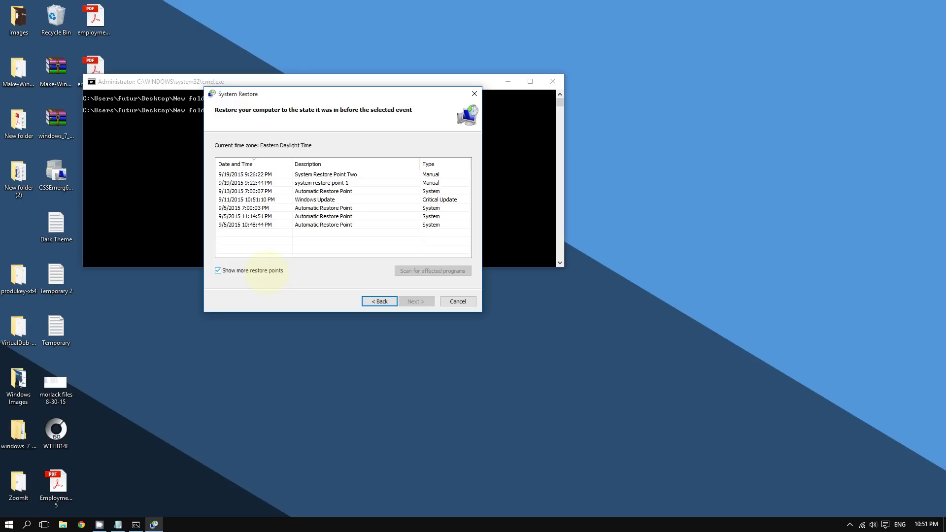
click(256, 270)
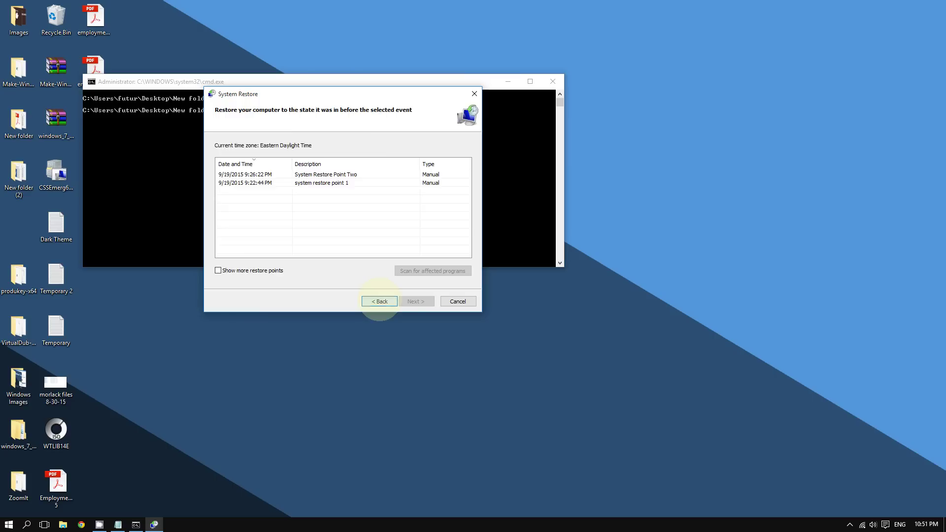
click(389, 301)
click(416, 301)
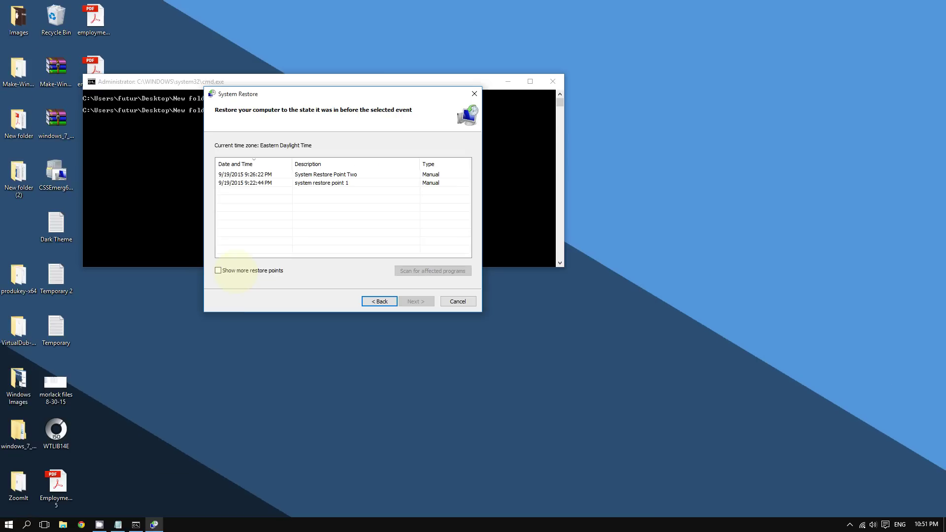
click(207, 270)
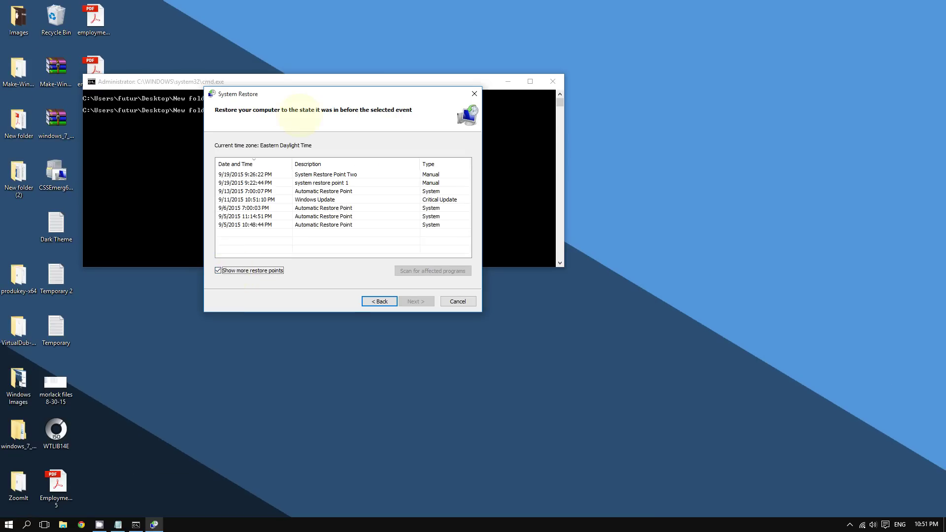
Select the 9/11/2015 Windows Update restore point, proceed to its confirmation page, then exit System Restore and Command Prompt without restoring.
drag(276, 96, 252, 58)
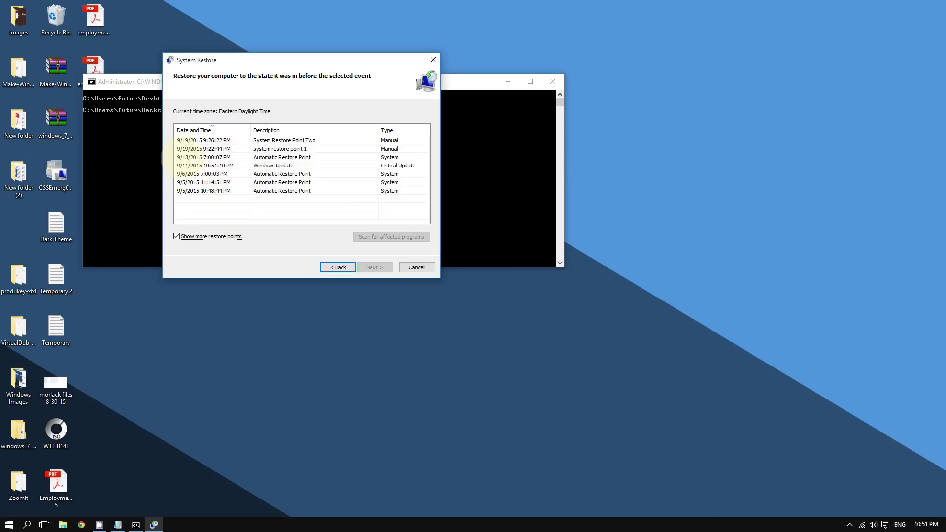
click(202, 165)
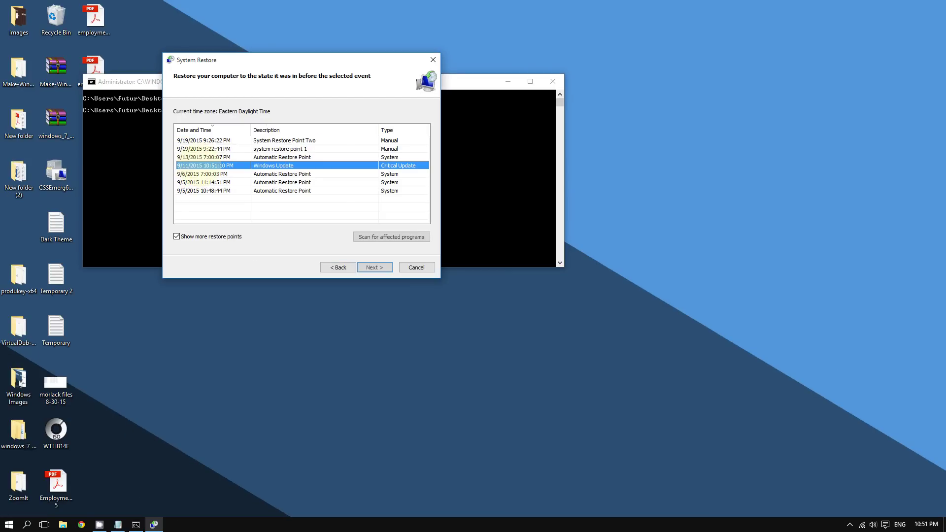
click(374, 267)
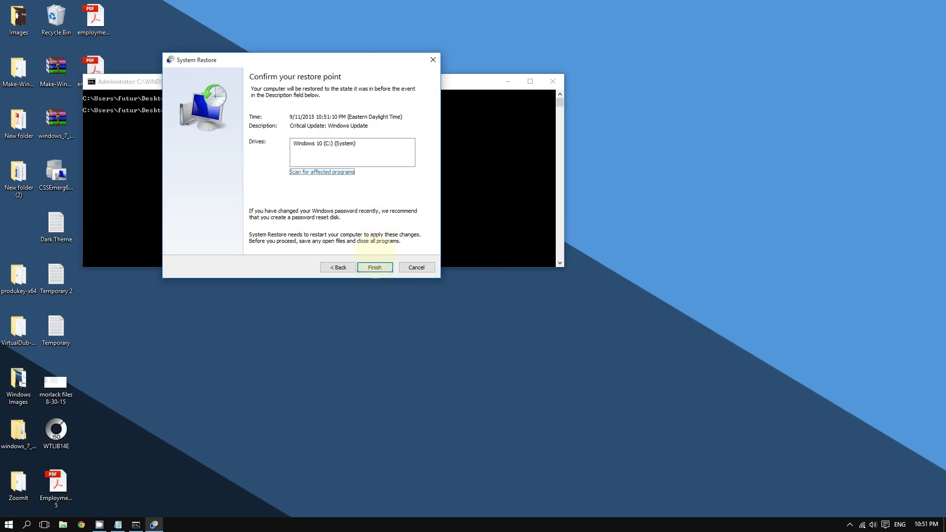
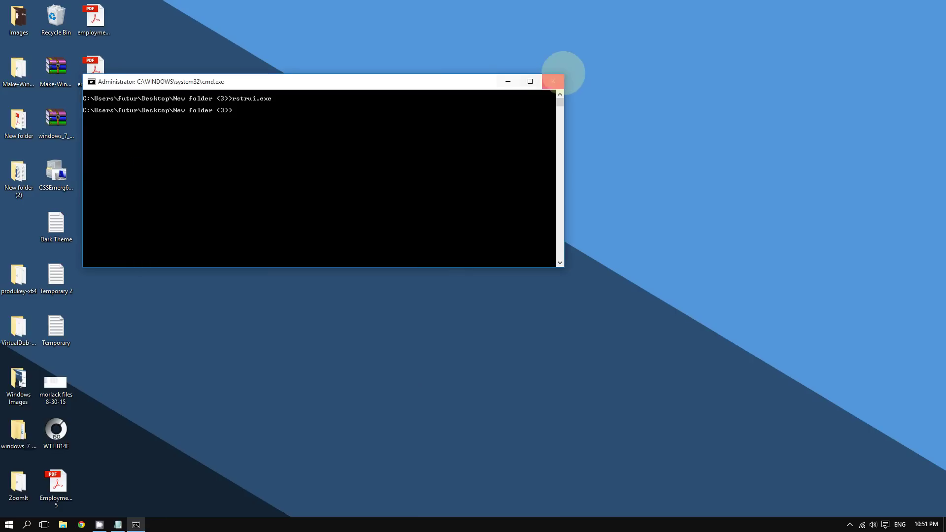
click(552, 81)
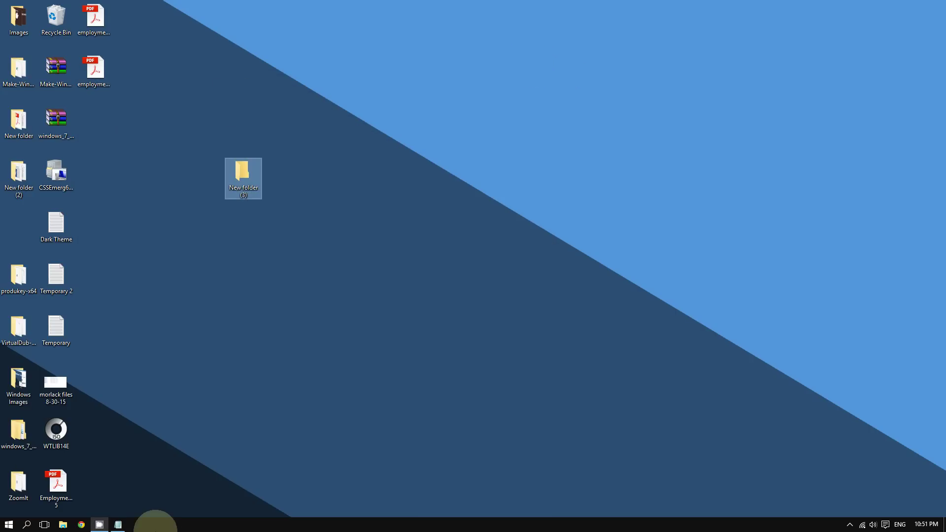
Check the Remove antivirus entry in the Notepad notes and minimize them.
click(120, 526)
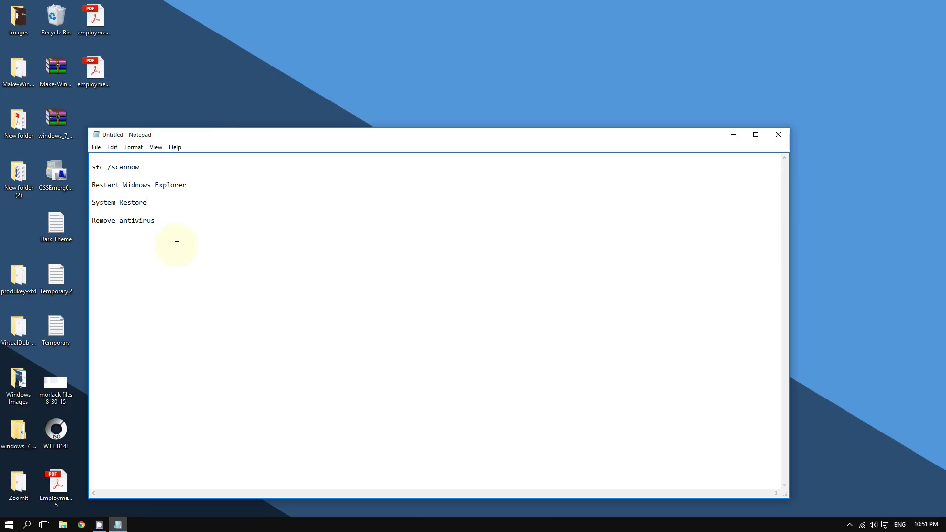
drag(190, 133, 168, 73)
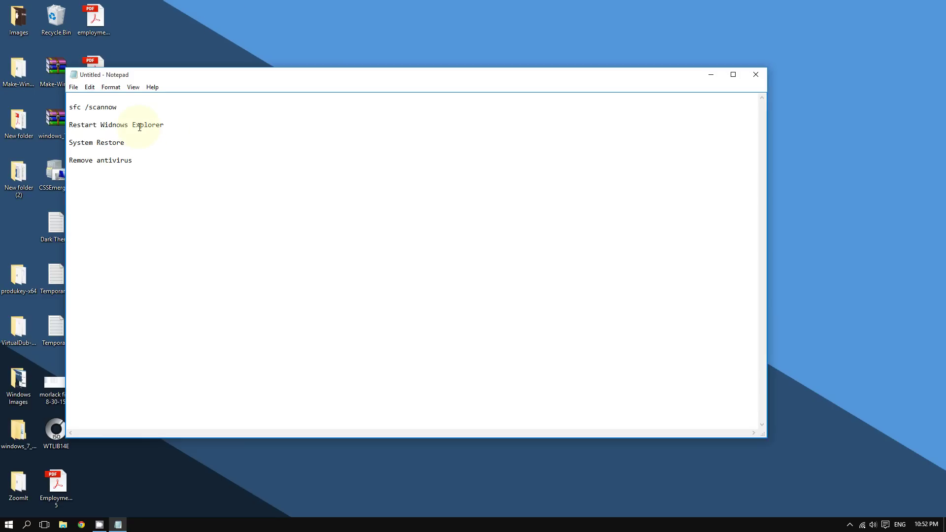
click(710, 75)
Open New folder (3) from the desktop again and launch an administrator Command Prompt from it.
click(242, 169)
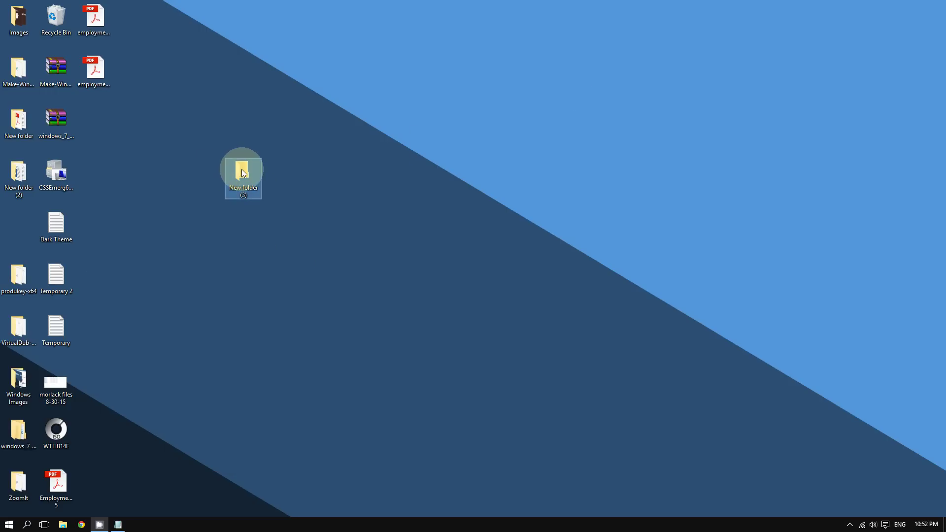
drag(190, 190, 241, 186)
click(253, 235)
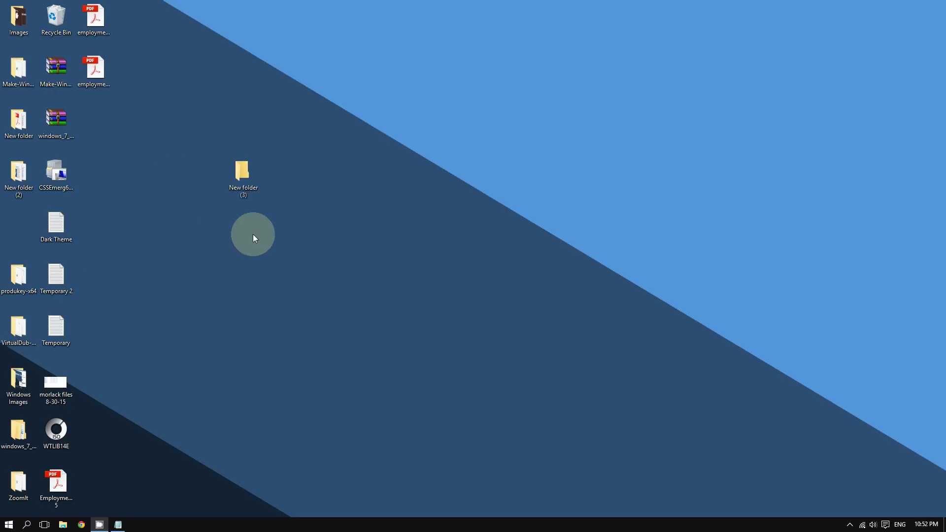
double_click(246, 179)
drag(338, 117, 159, 71)
click(146, 90)
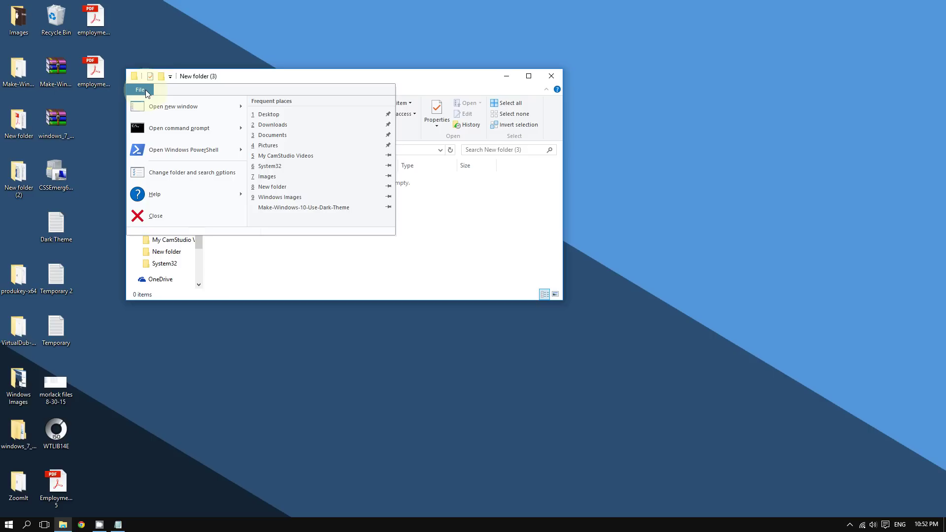
mouse_move(201, 135)
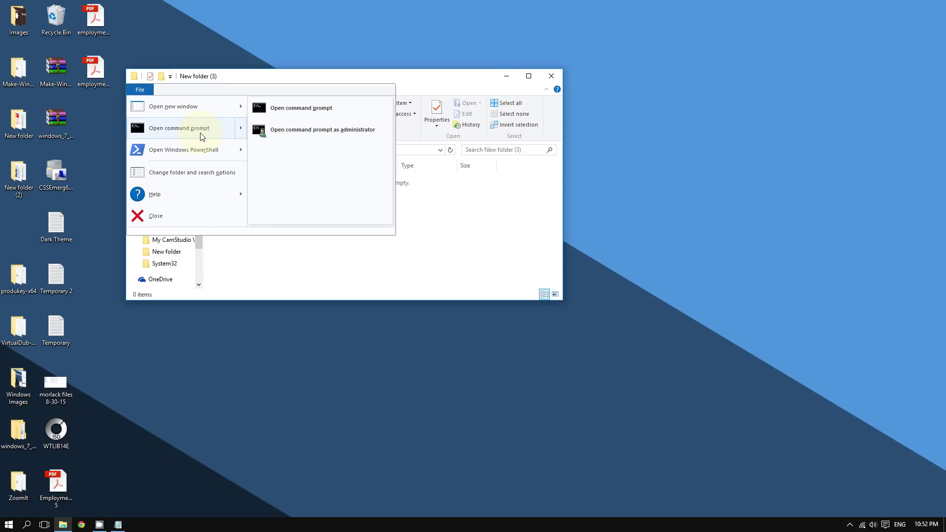
click(340, 132)
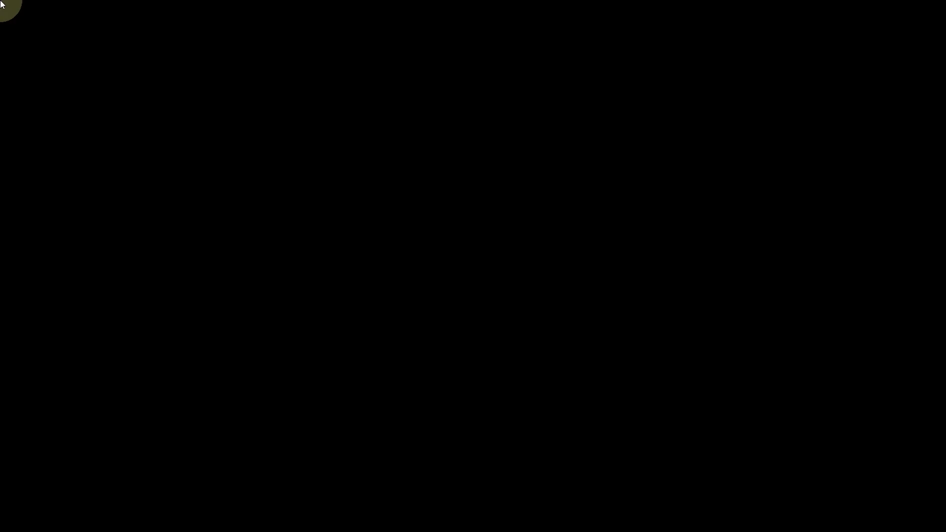
click(515, 280)
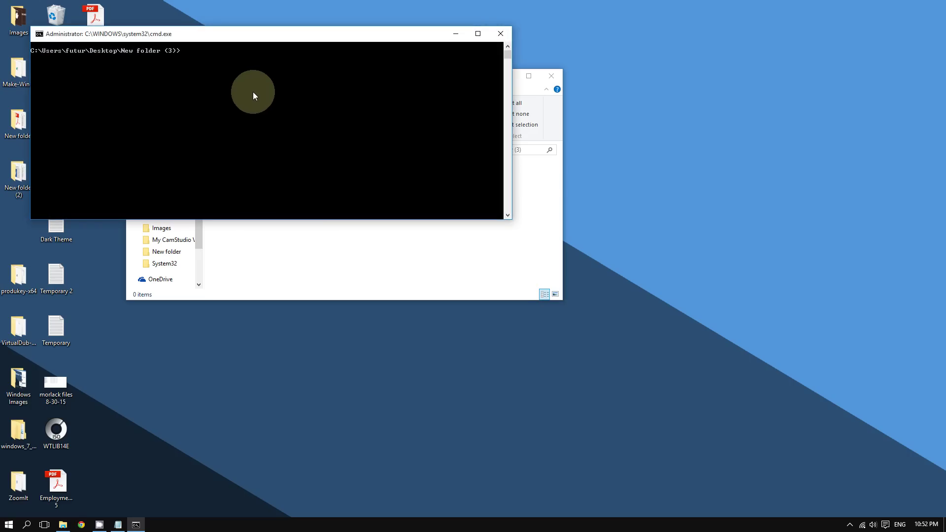
Run appwiz.cpl in the administrator Command Prompt to open the installed programs list.
text(appwiz)
text(.cep)
key(BackSpace)
key(BackSpace)
text(pl)
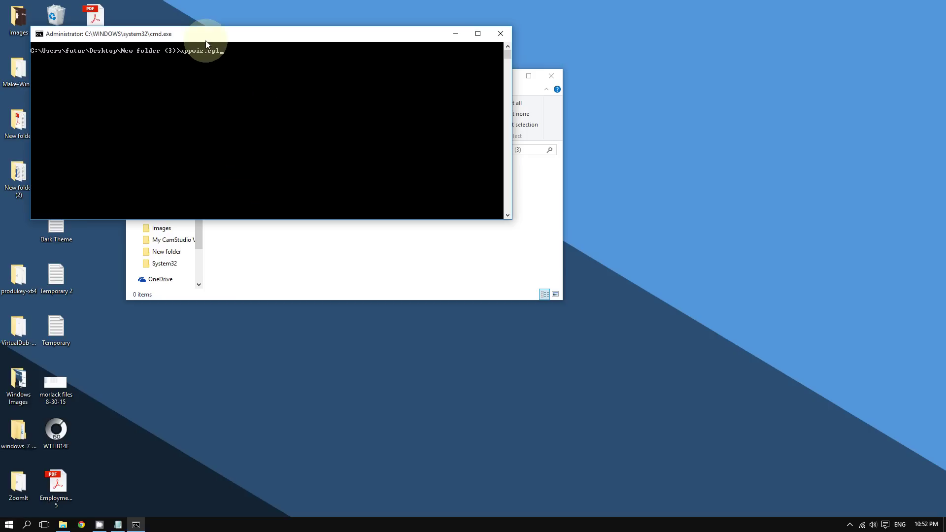
drag(211, 34, 218, 69)
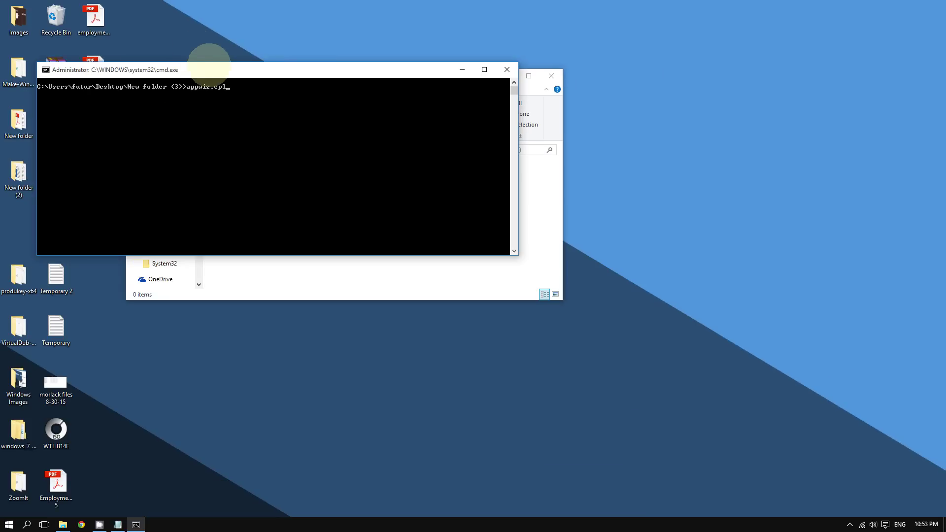
drag(209, 64, 220, 63)
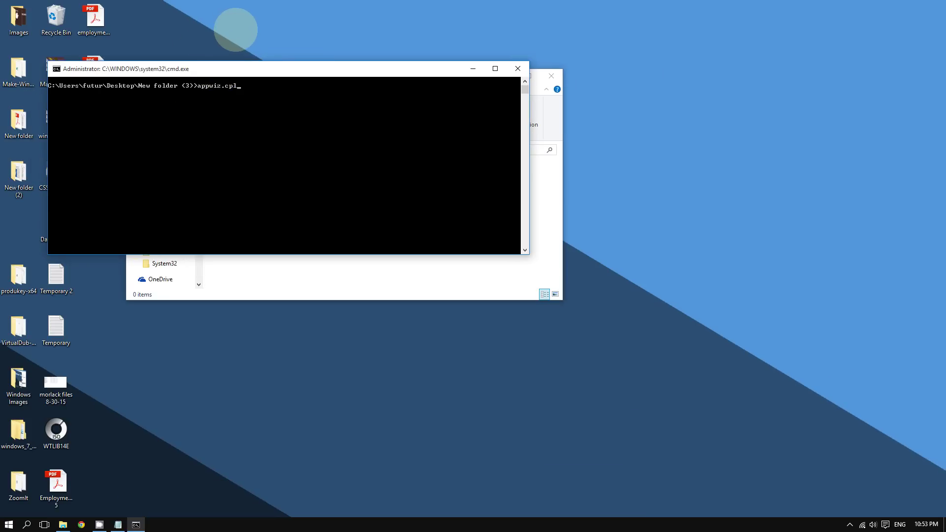
key(Return)
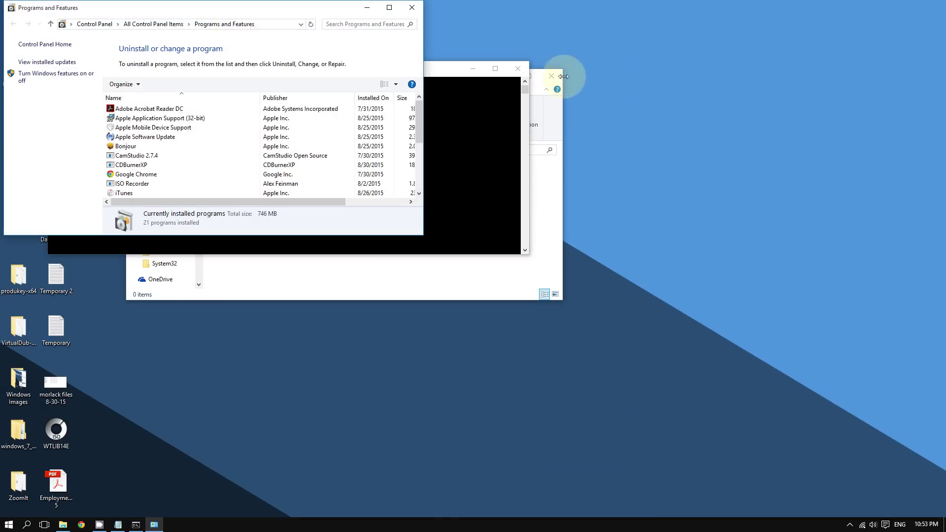
Close the Command Prompt and New folder (3) windows, and maximize Programs and Features.
click(524, 74)
click(553, 78)
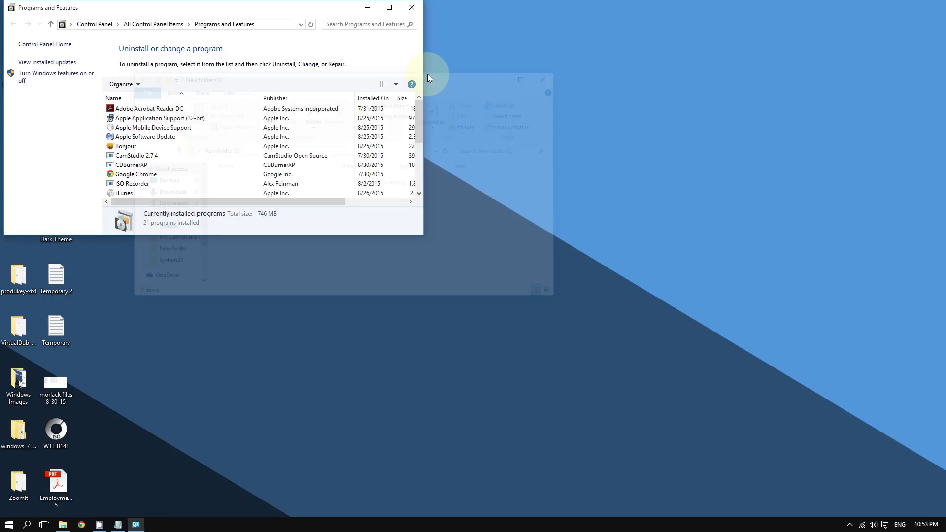
drag(301, 12, 312, 58)
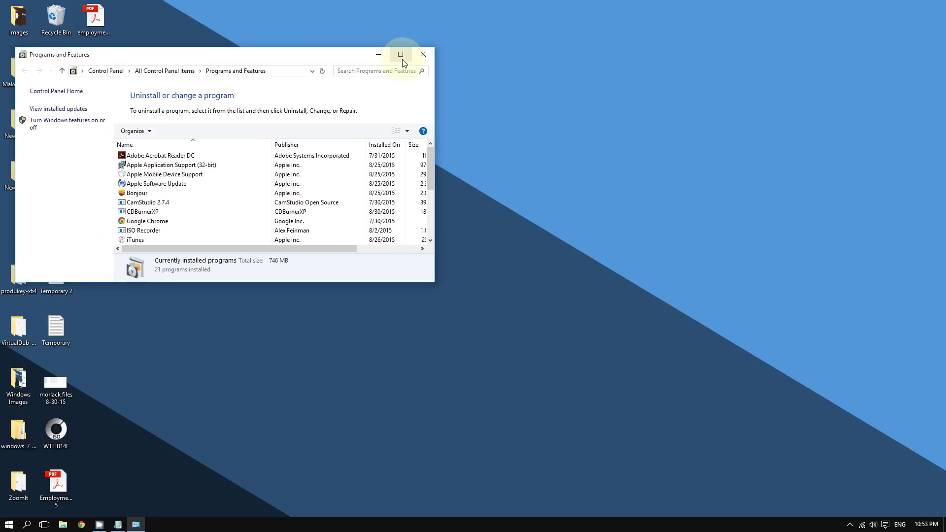
drag(391, 60, 416, 36)
click(425, 32)
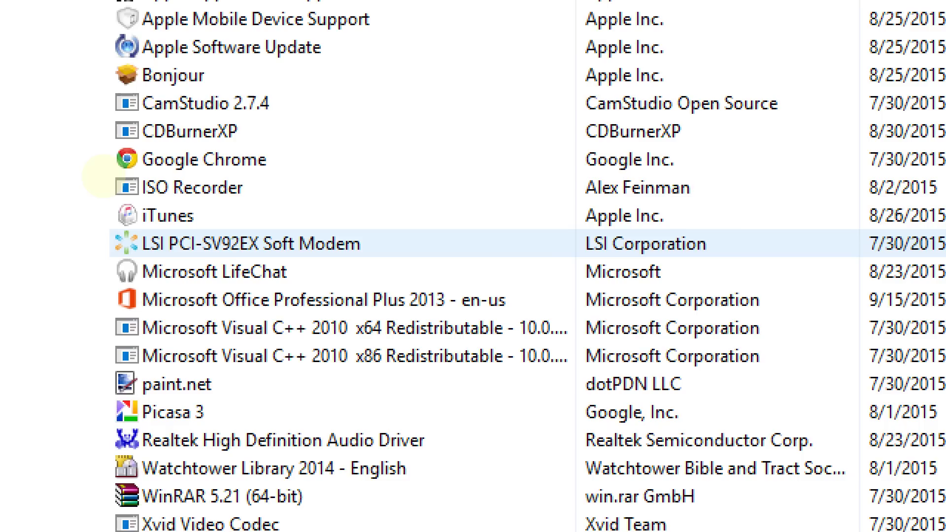
Select ISO Recorder as an example entry for the Uninstall option, then close Programs and Features without uninstalling anything.
click(177, 186)
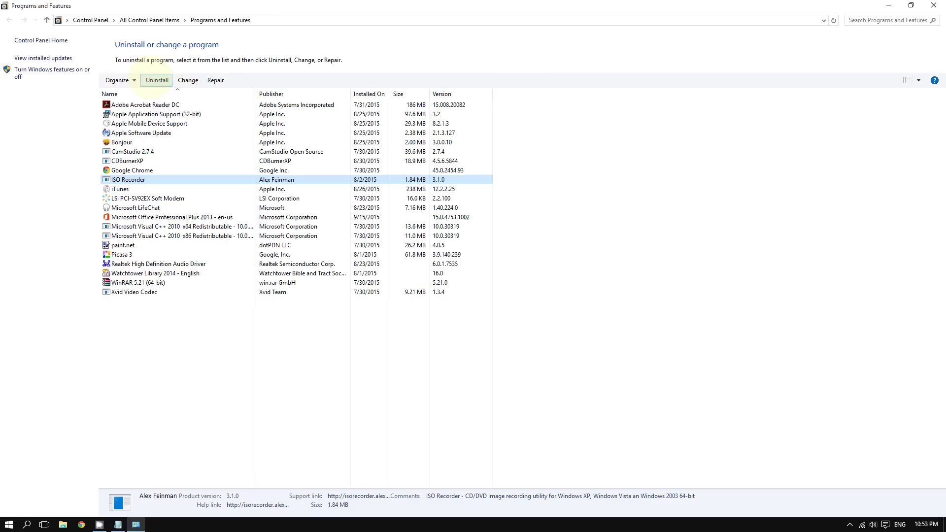
drag(212, 4, 249, 59)
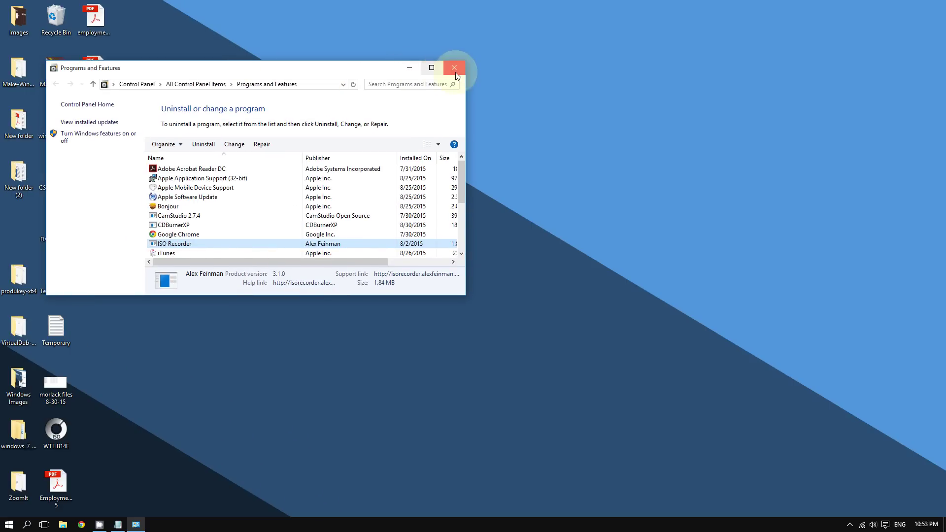
drag(355, 74, 419, 114)
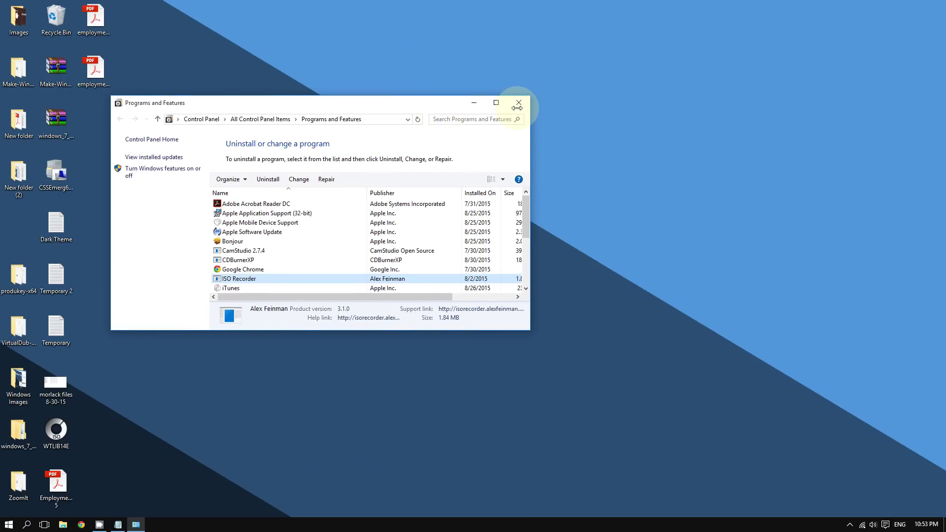
click(519, 107)
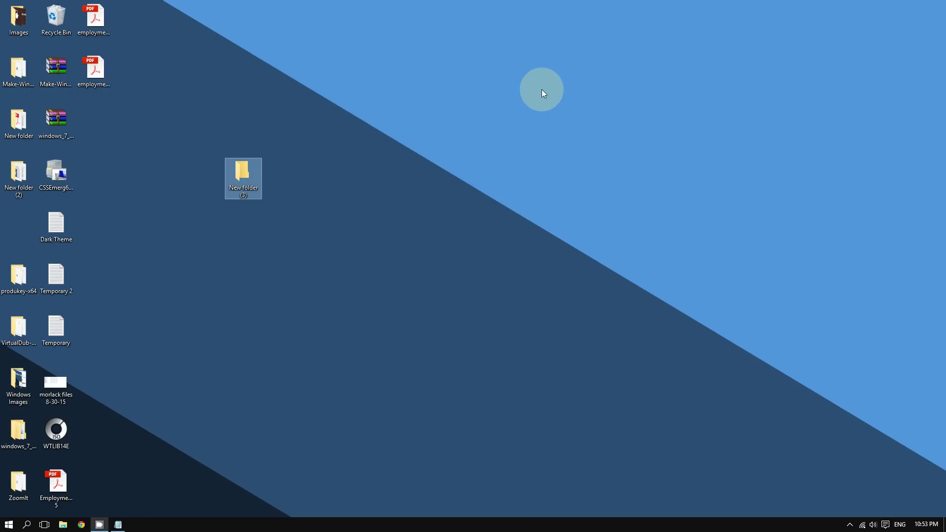